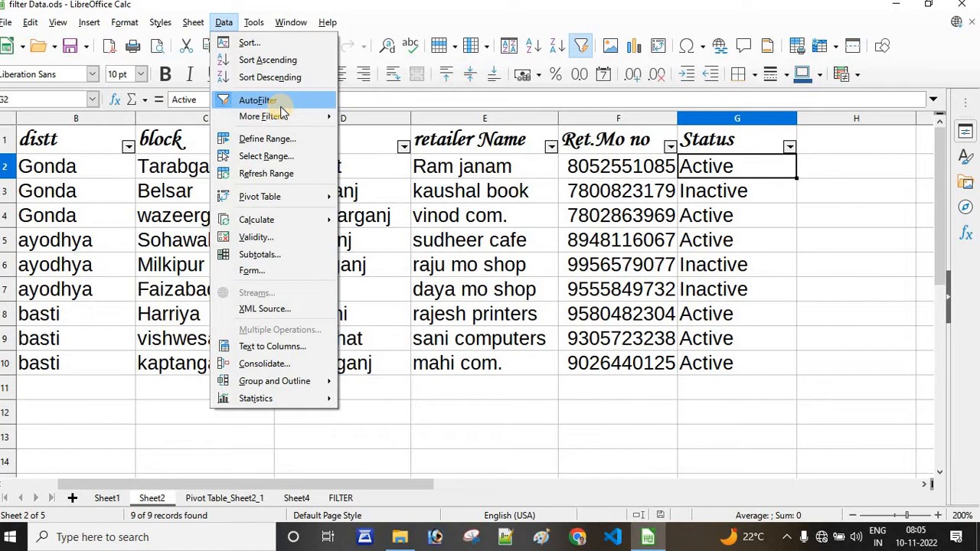
pyautogui.click(267, 117)
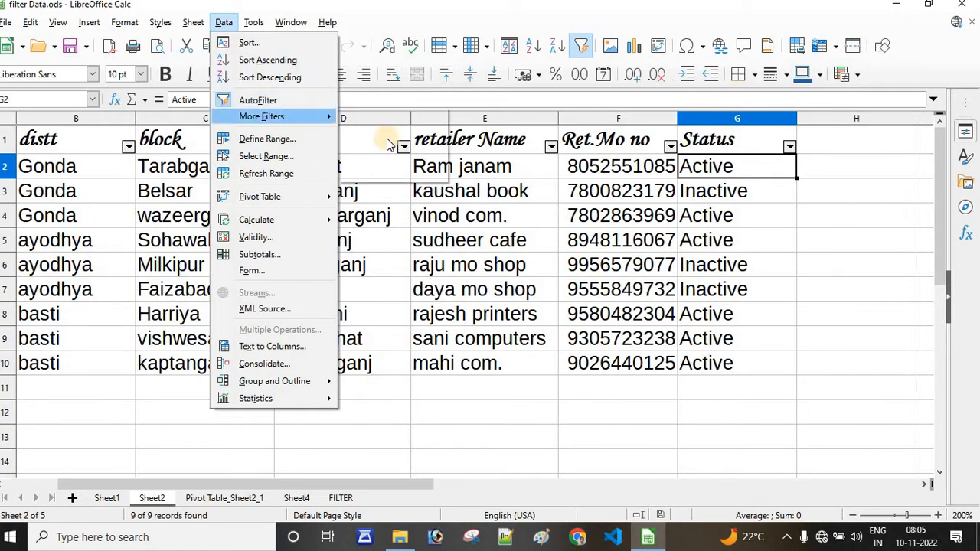
pyautogui.click(464, 213)
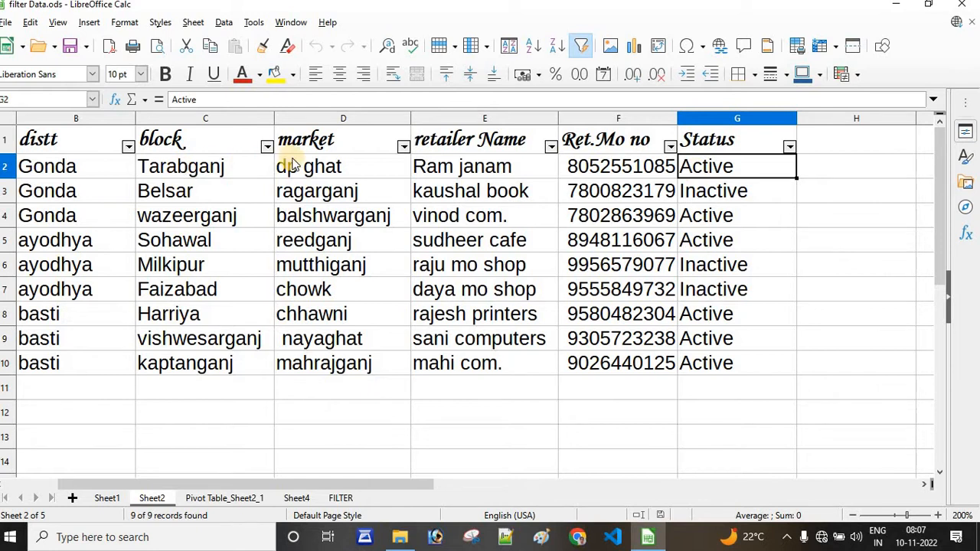
pyautogui.click(459, 167)
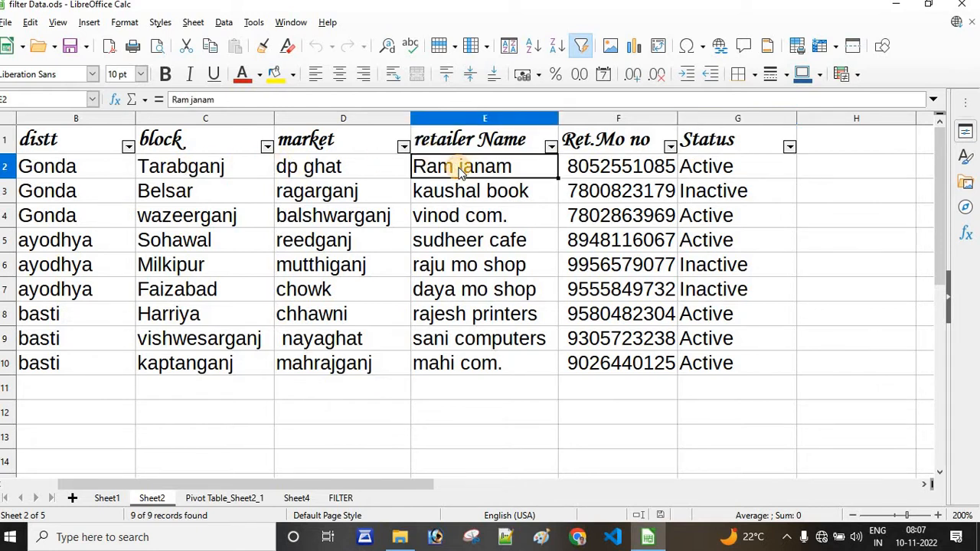
pyautogui.click(596, 167)
pyautogui.click(706, 173)
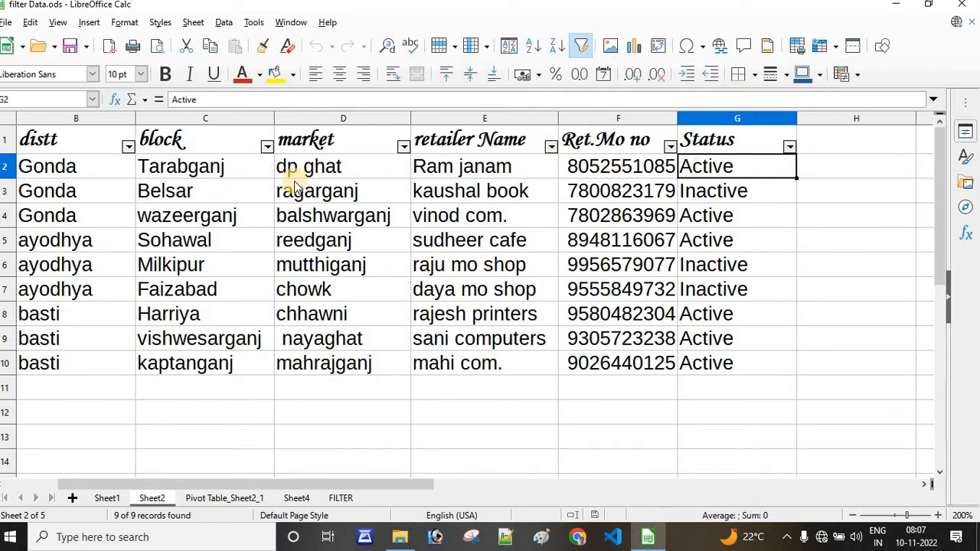
pyautogui.click(423, 191)
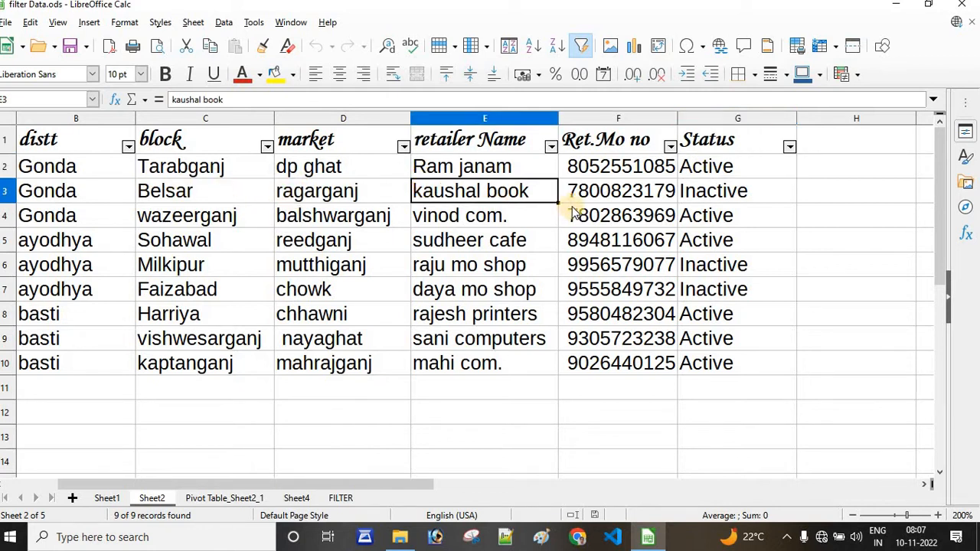
pyautogui.click(596, 195)
pyautogui.click(689, 193)
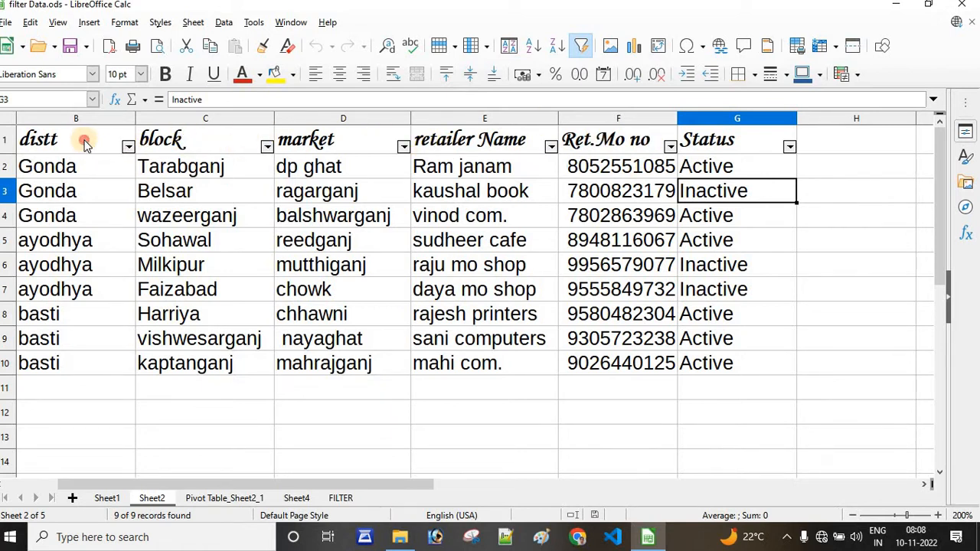
# Step: Select the header cells from distt to Status, remove their existing AutoFilter and apply AutoFilter to them again
pyautogui.moveTo(84, 140); pyautogui.dragTo(230, 141)
pyautogui.moveTo(424, 140); pyautogui.dragTo(663, 144)
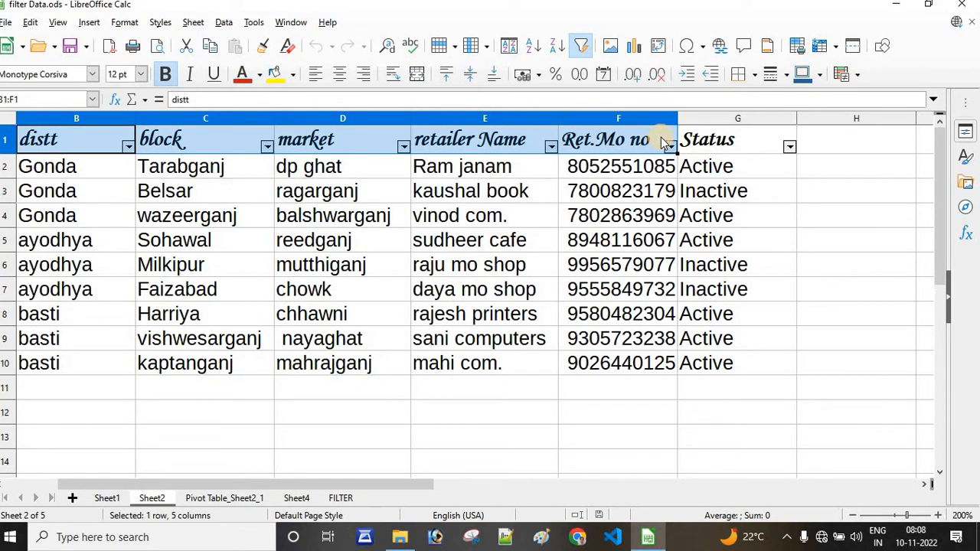
pyautogui.hotkey('shift', 'Right')
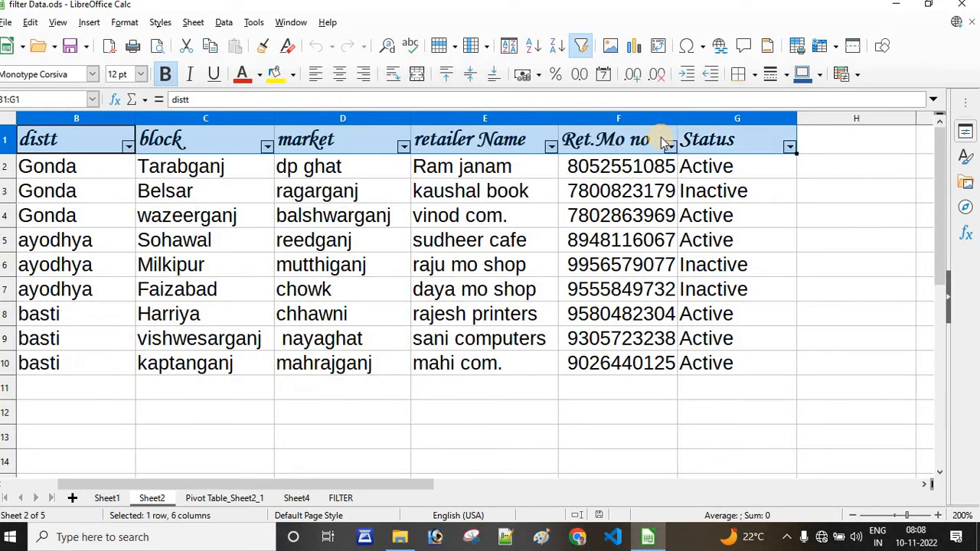
pyautogui.click(581, 48)
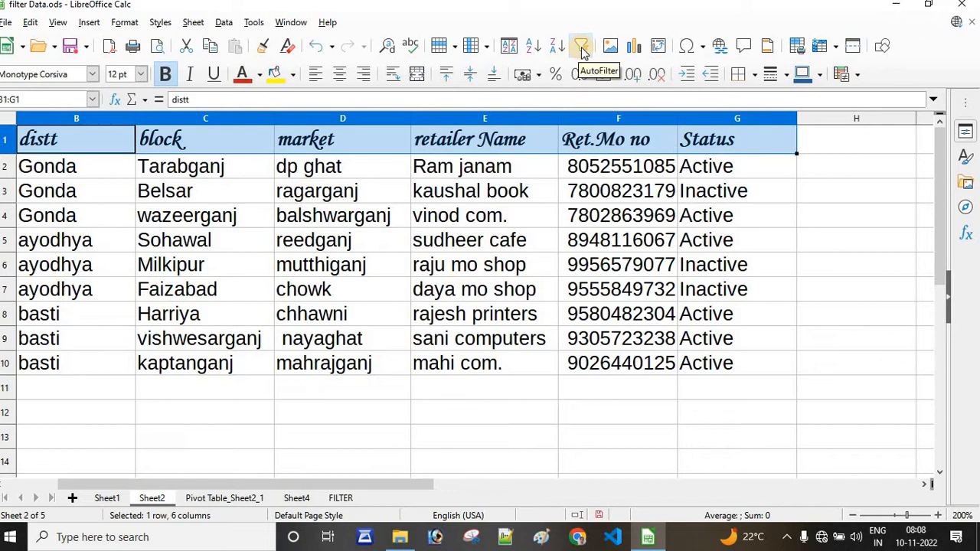
pyautogui.click(223, 24)
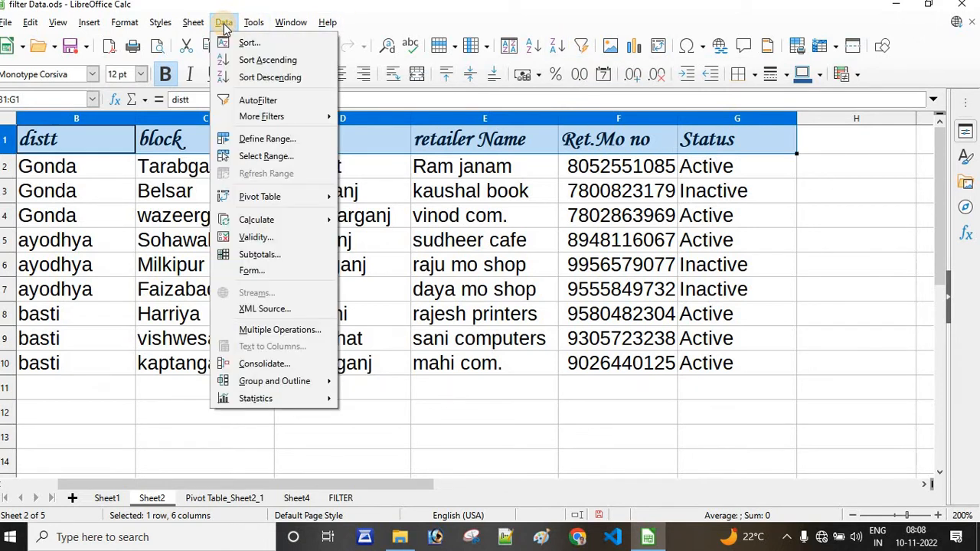
pyautogui.click(273, 102)
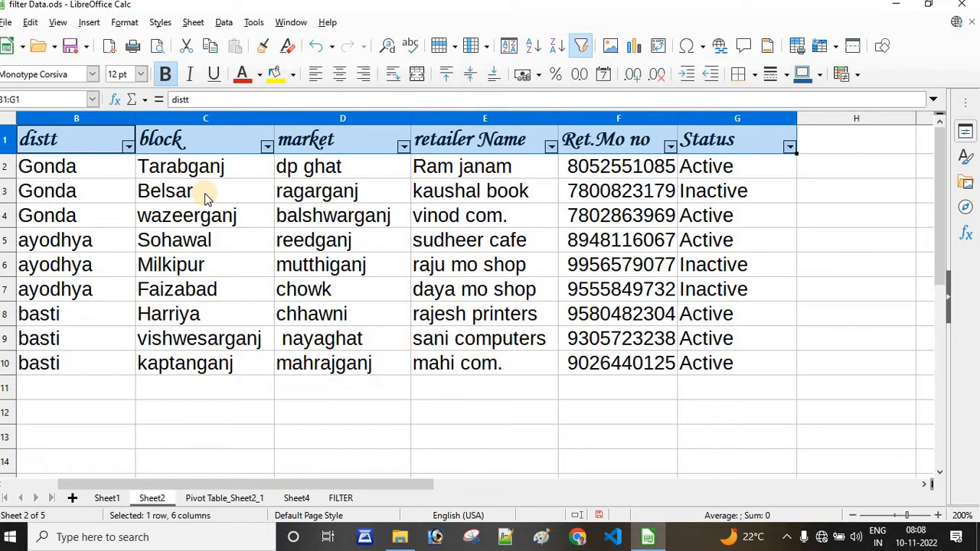
# Step: Examine the AutoFilter lists of the distt, block, market and Status columns without changing any filter
pyautogui.click(108, 160)
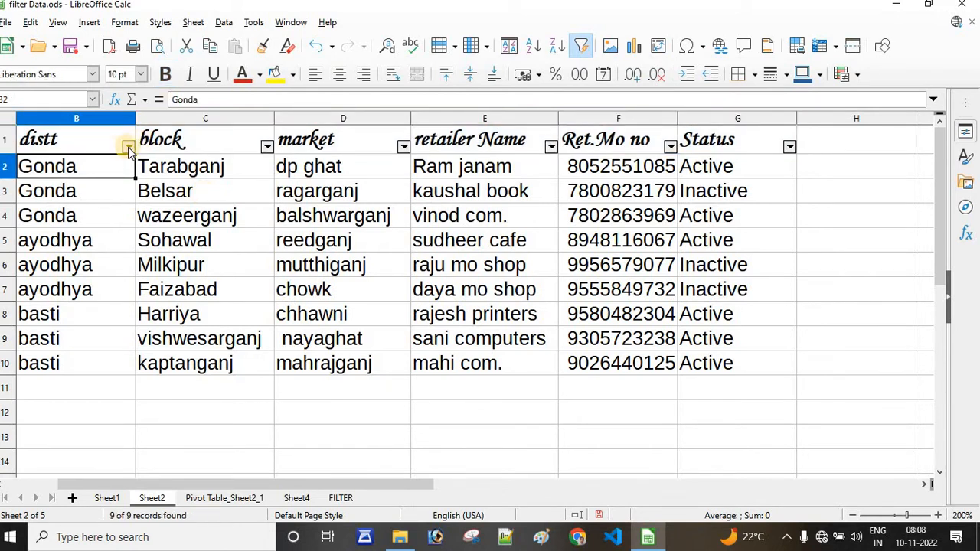
pyautogui.click(128, 147)
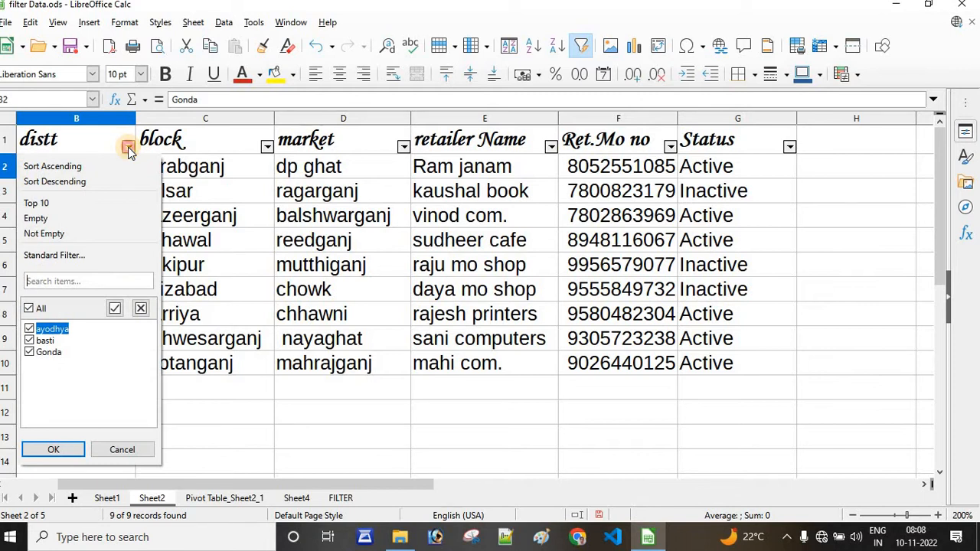
pyautogui.click(128, 147)
pyautogui.click(266, 147)
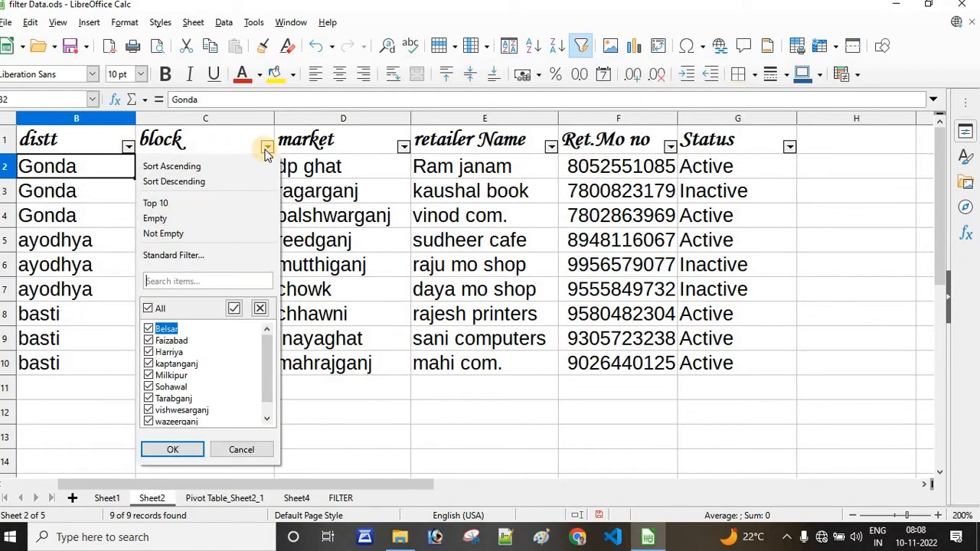
pyautogui.click(266, 147)
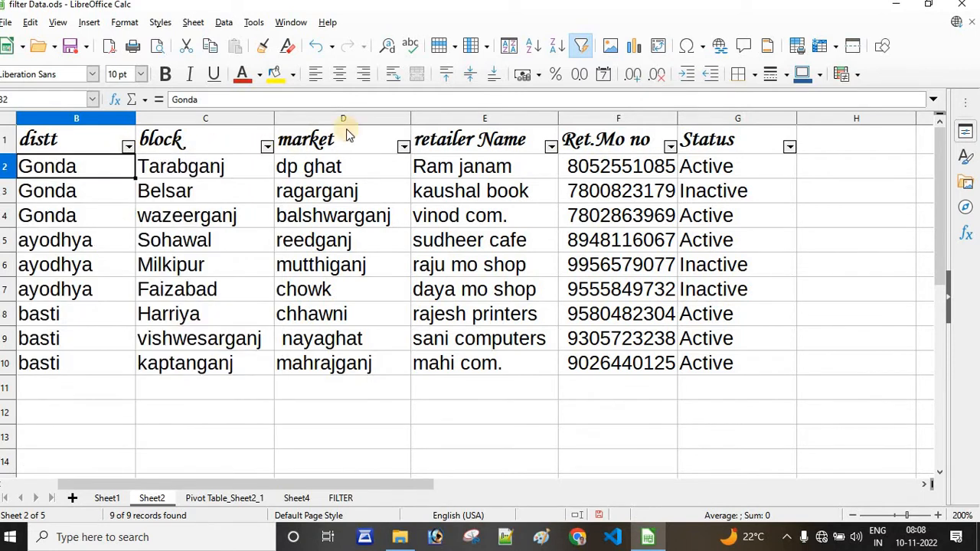
pyautogui.click(401, 146)
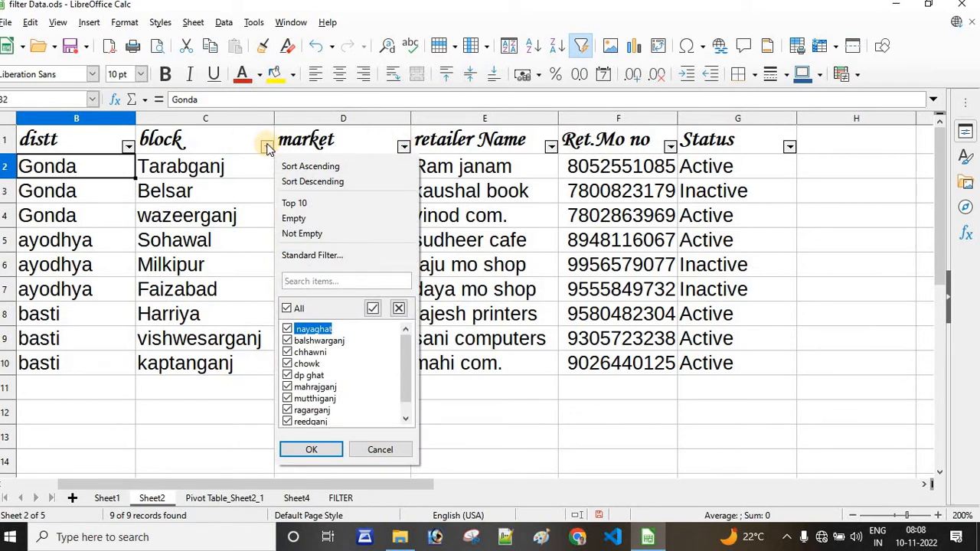
pyautogui.click(130, 147)
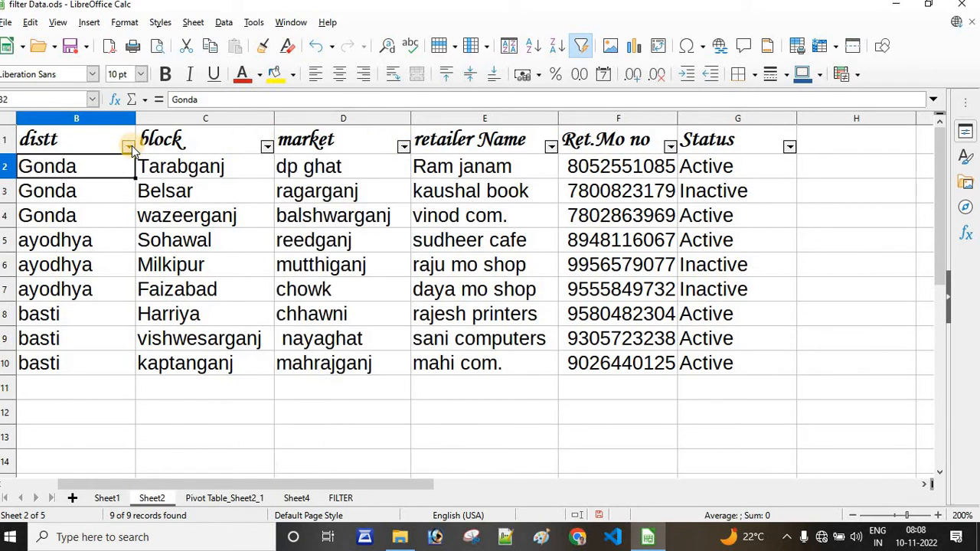
pyautogui.click(130, 146)
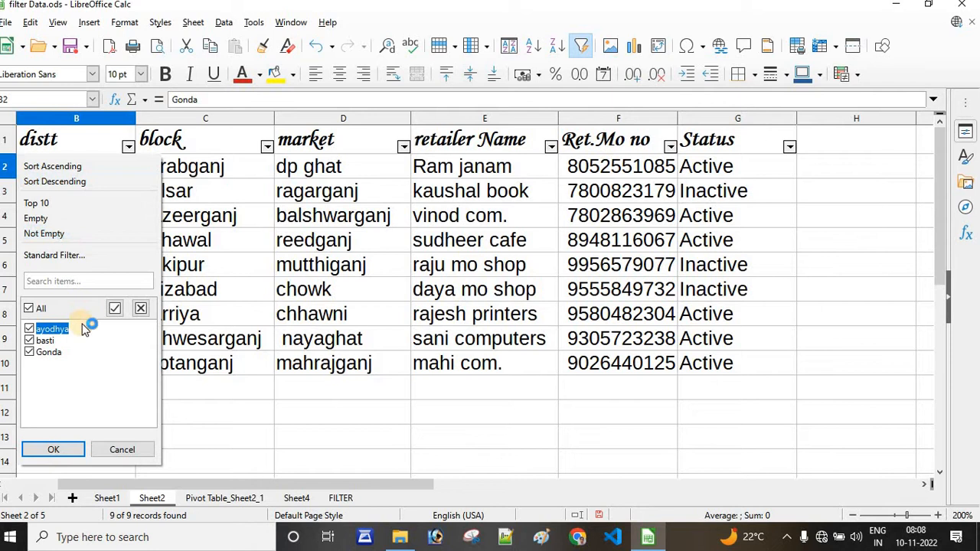
pyautogui.click(115, 449)
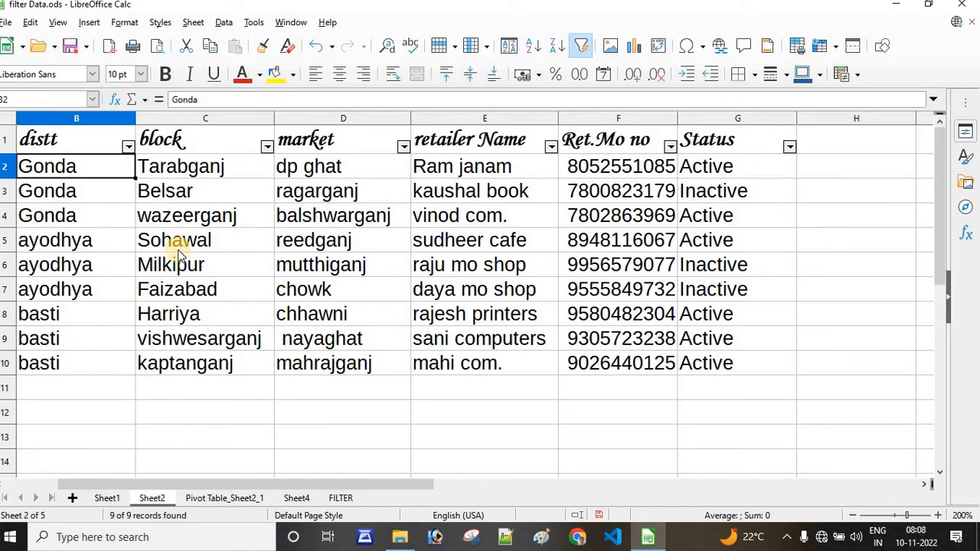
pyautogui.click(268, 146)
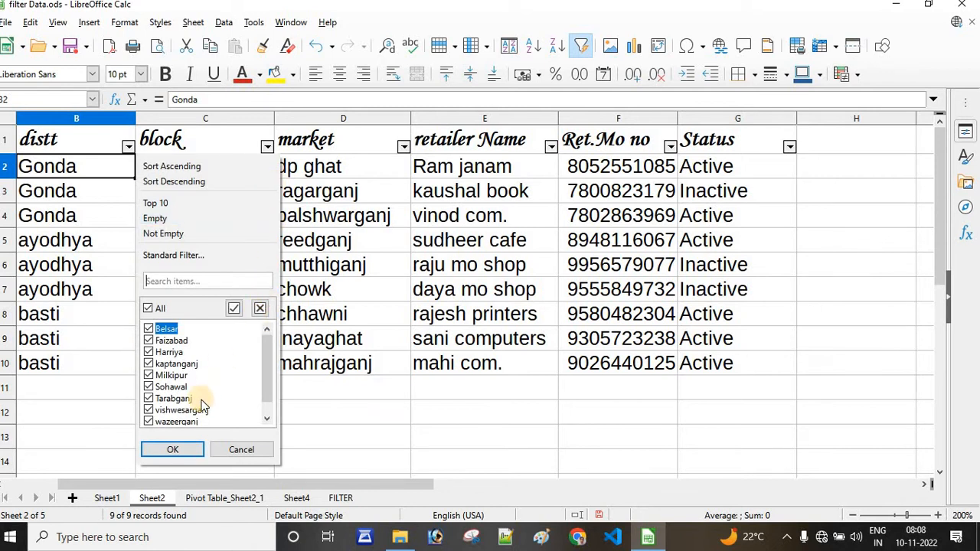
pyautogui.click(236, 449)
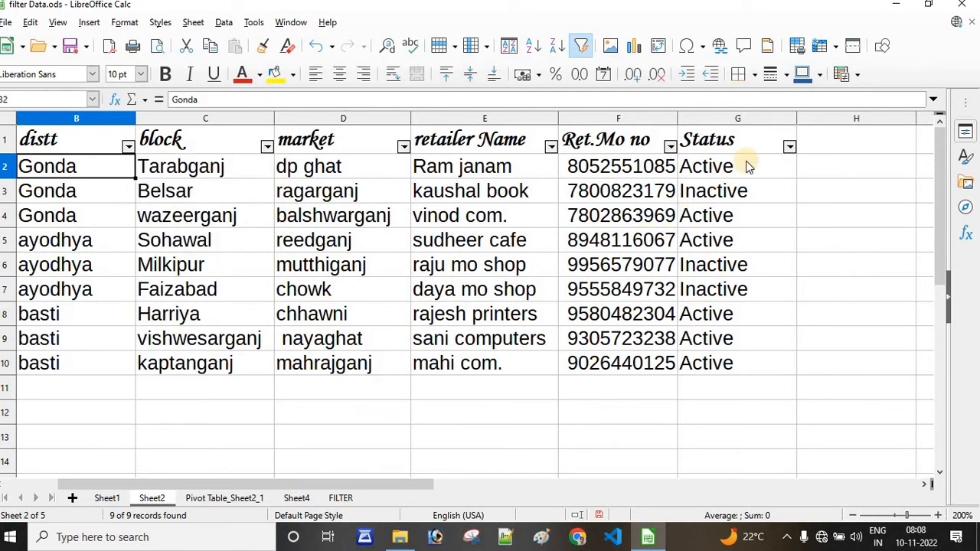
pyautogui.click(790, 146)
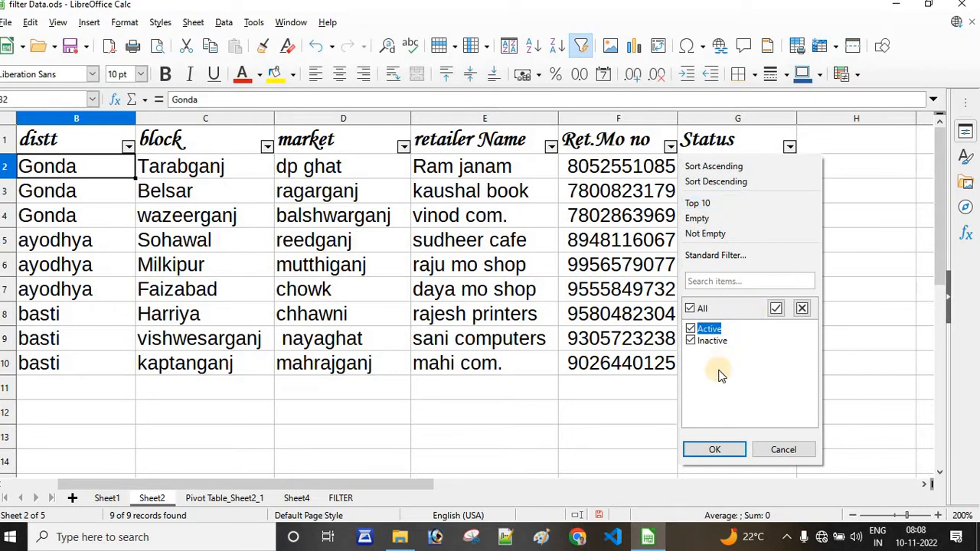
pyautogui.click(776, 448)
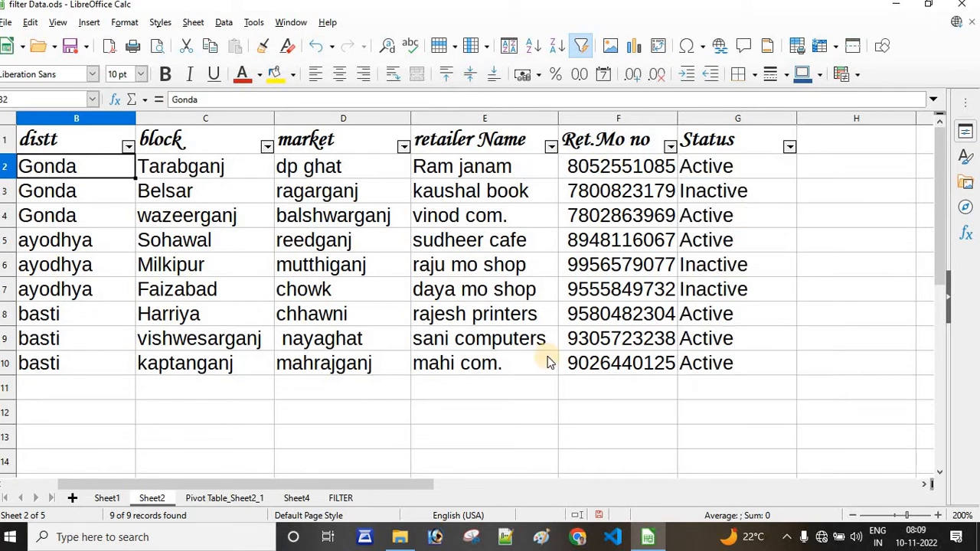
# Step: Filter the distt column to show only the Gonda records
pyautogui.click(128, 146)
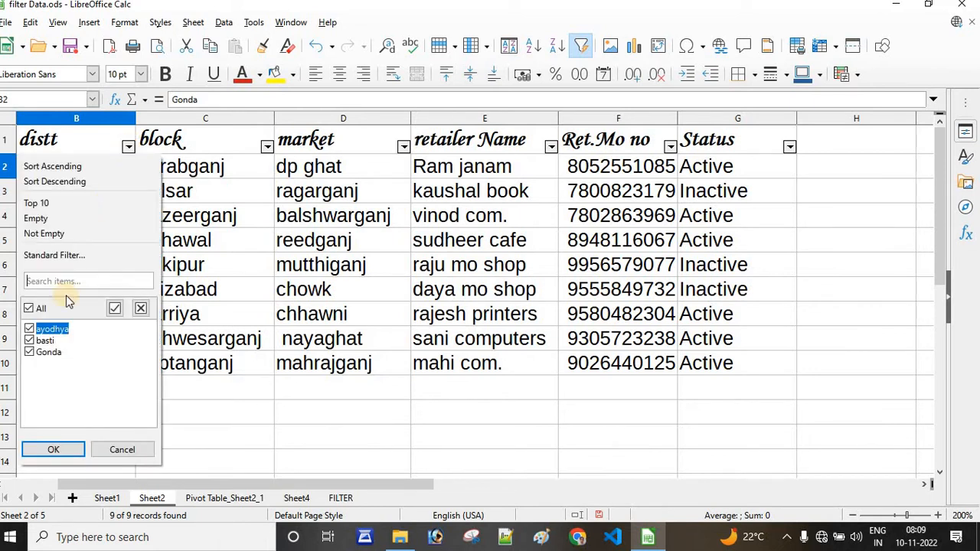
pyautogui.click(27, 309)
pyautogui.click(29, 353)
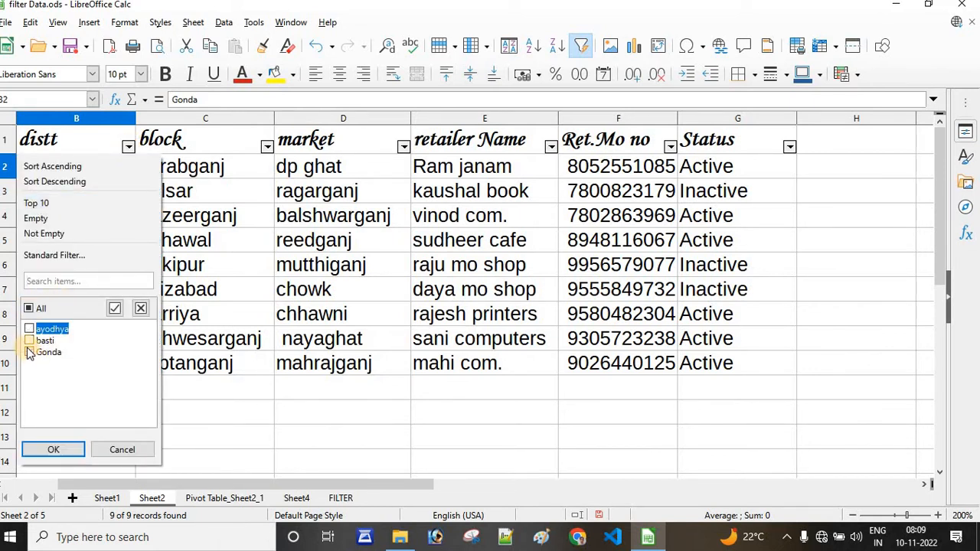
pyautogui.click(52, 453)
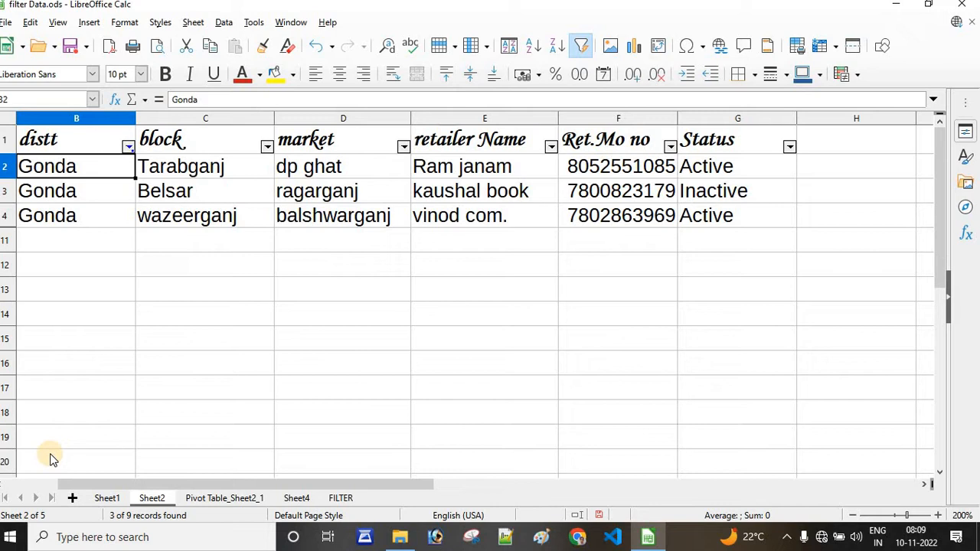
# Step: Change the distt column filter to show only the basti records
pyautogui.click(128, 148)
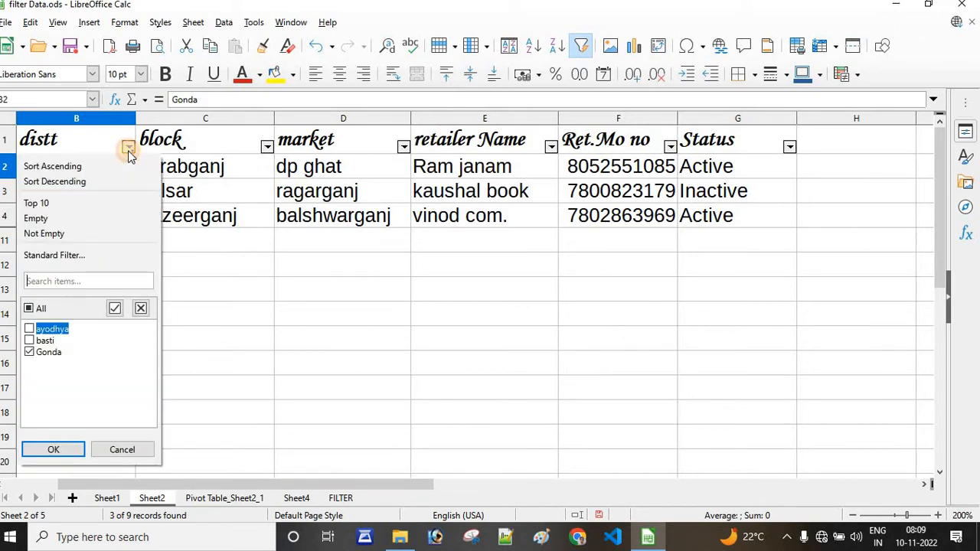
pyautogui.click(29, 342)
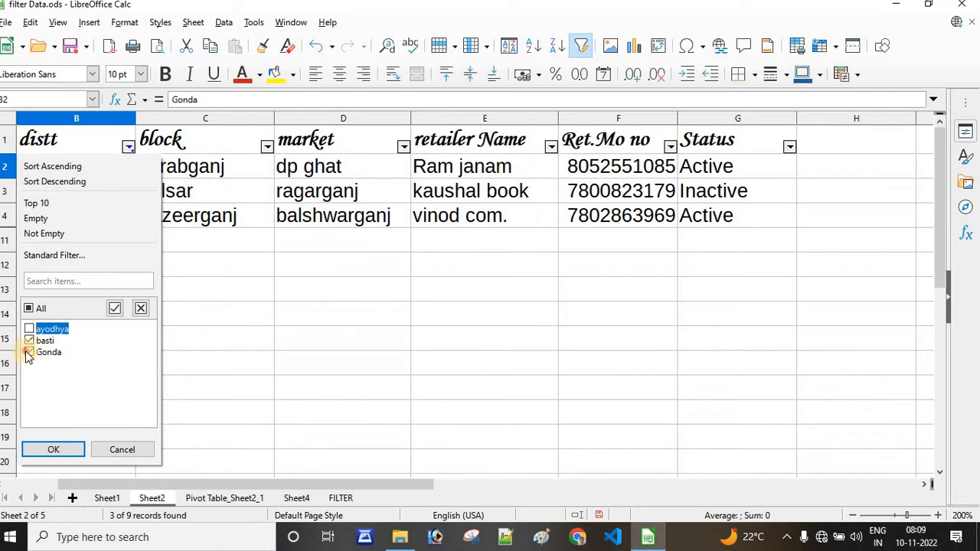
pyautogui.click(29, 353)
pyautogui.click(47, 450)
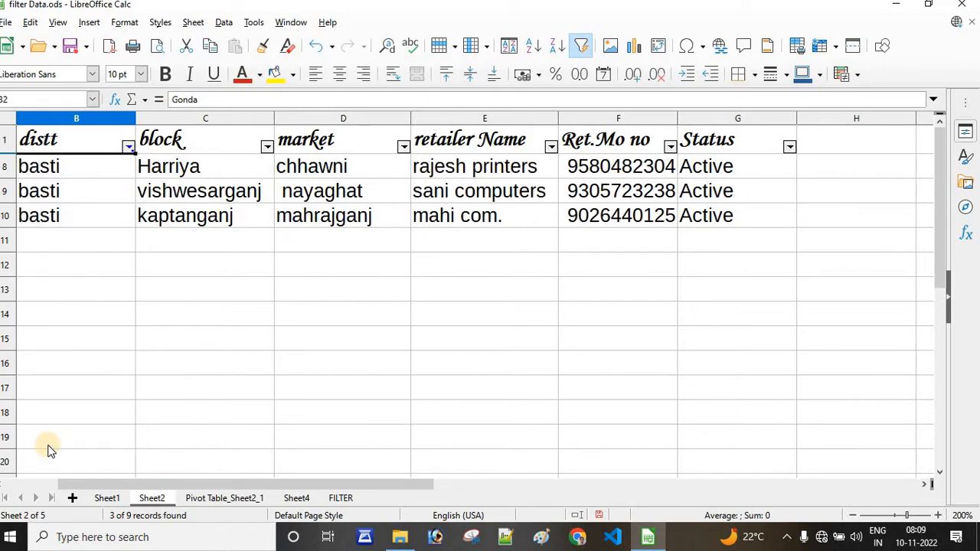
# Step: Change the distt column filter to show only the ayodhya records
pyautogui.click(129, 147)
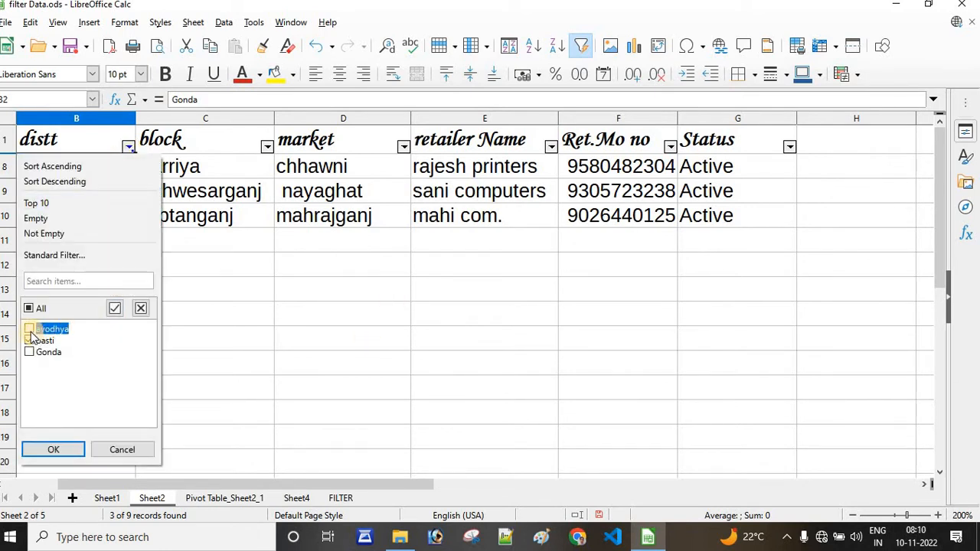
pyautogui.click(29, 329)
pyautogui.click(29, 340)
pyautogui.click(55, 445)
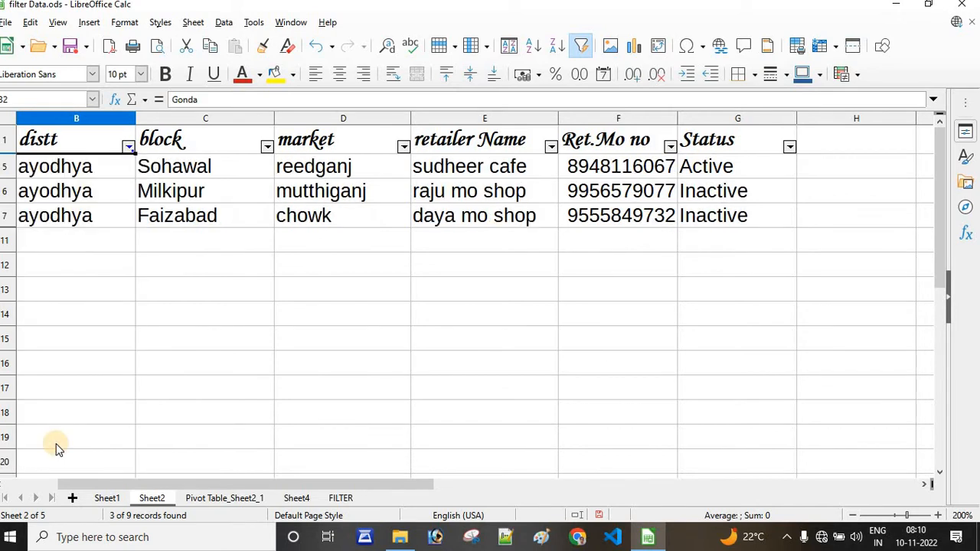
# Step: Reset the distt column filter to include all districts
pyautogui.click(128, 146)
pyautogui.click(31, 307)
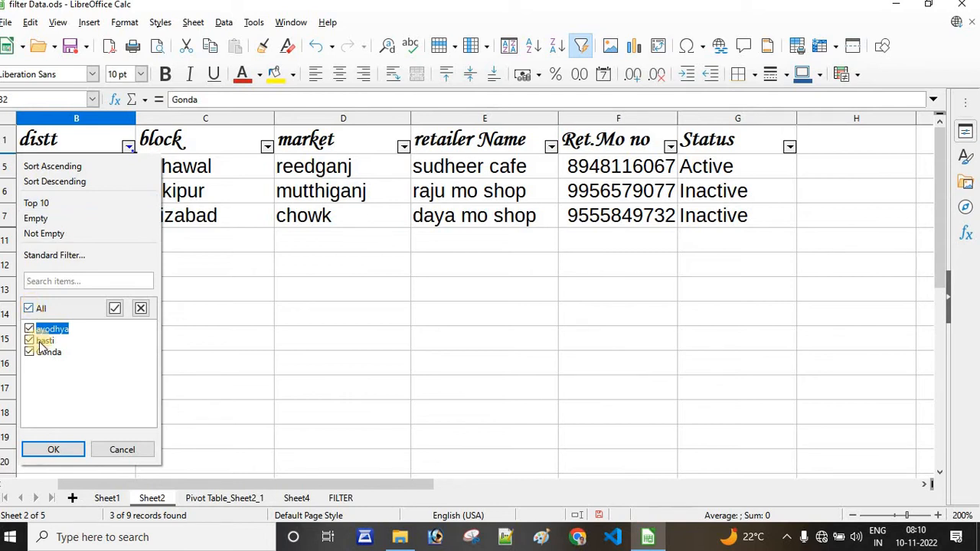
pyautogui.click(45, 449)
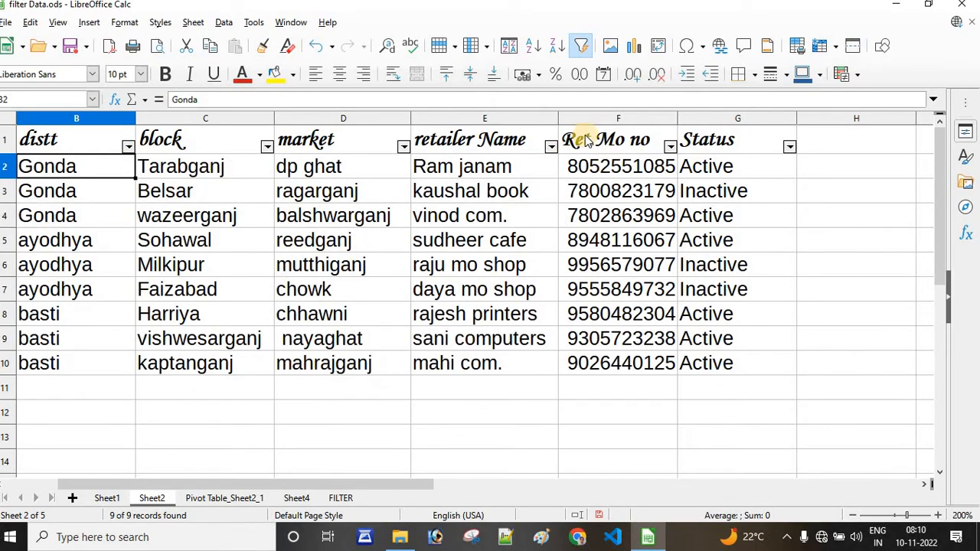
# Step: Filter the retailer Name column to show only the retailer of the dp ghat market
pyautogui.click(550, 148)
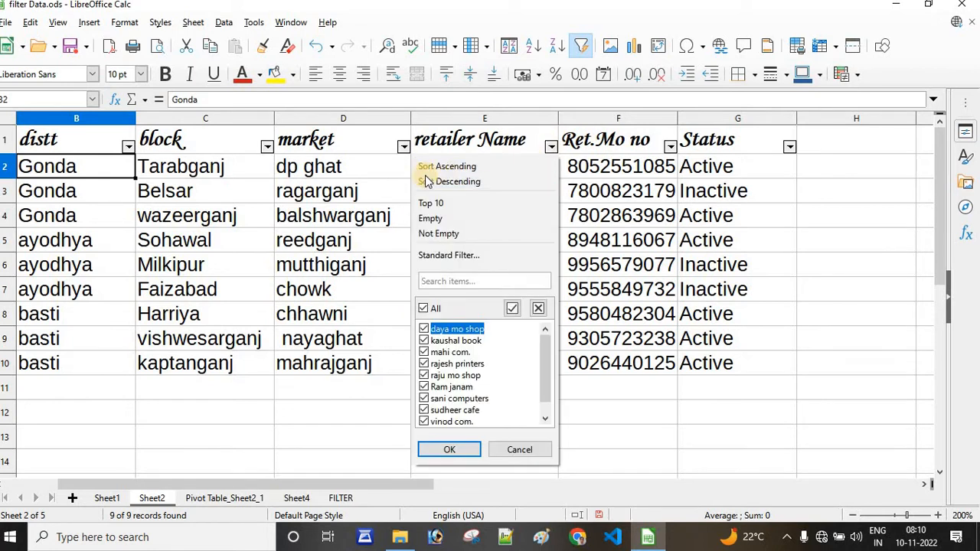
pyautogui.click(425, 310)
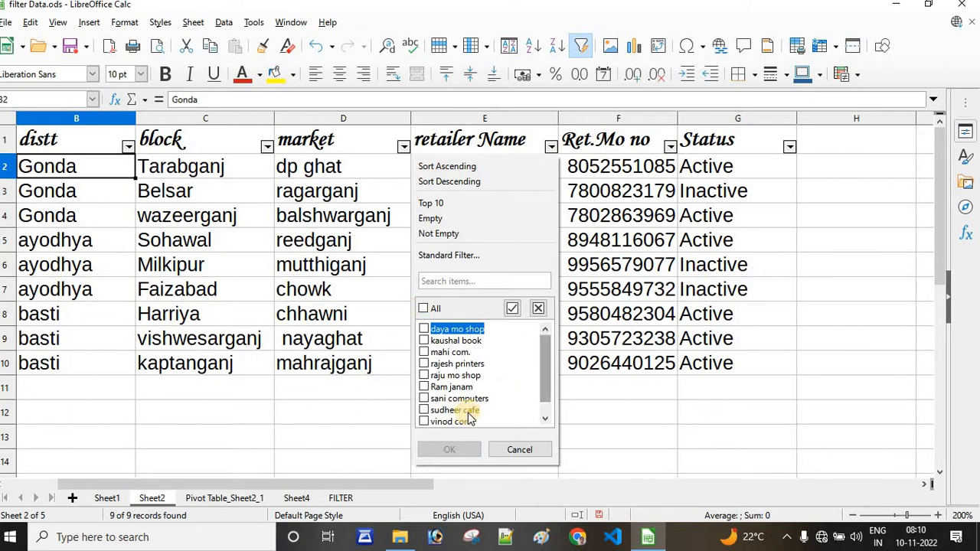
pyautogui.click(425, 388)
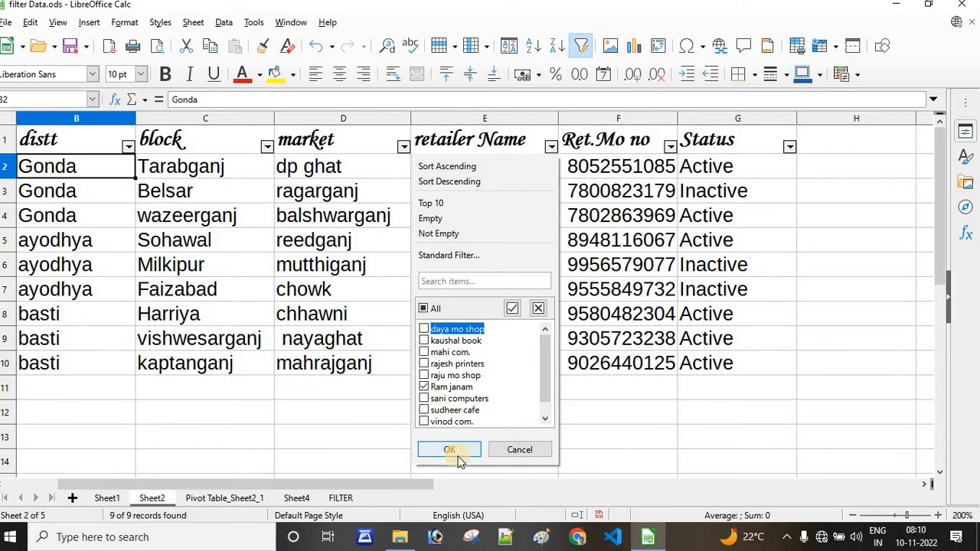
pyautogui.click(452, 450)
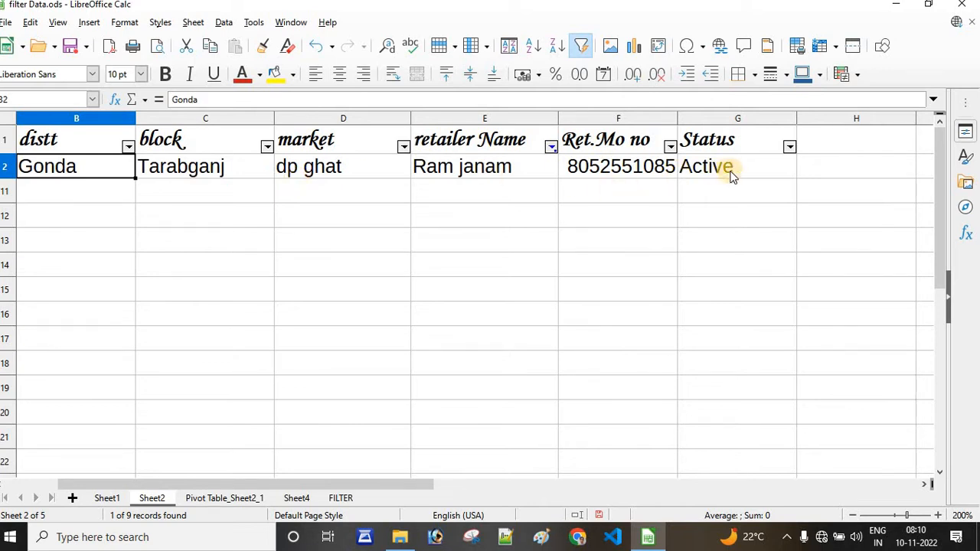
# Step: Reset the retailer Name column filter to include all retailers
pyautogui.click(550, 146)
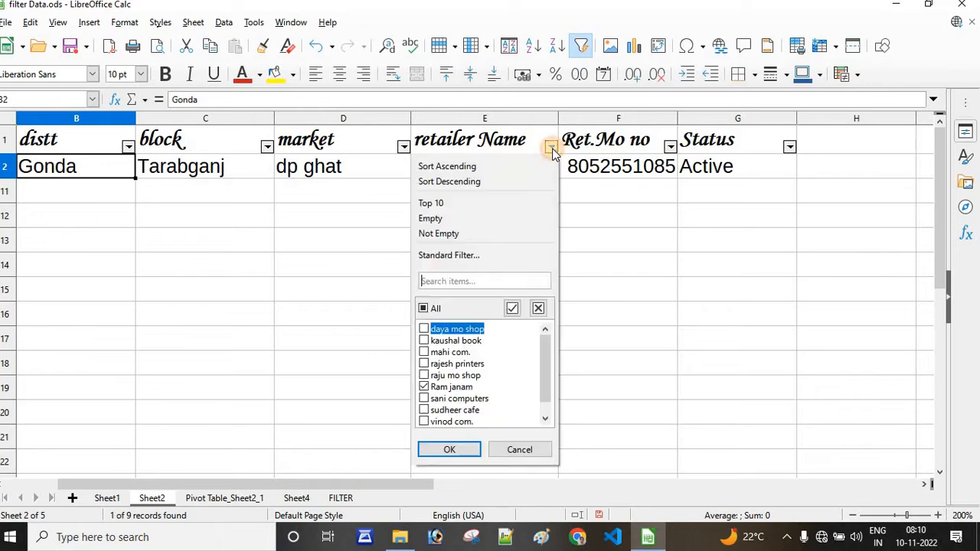
pyautogui.click(423, 308)
pyautogui.click(454, 453)
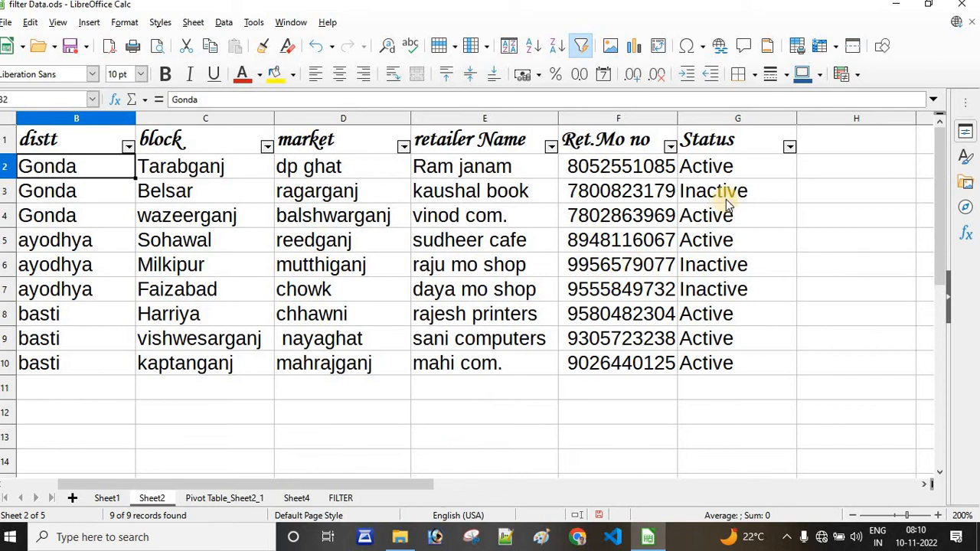
# Step: Filter the Status column to show only the Active records
pyautogui.click(789, 147)
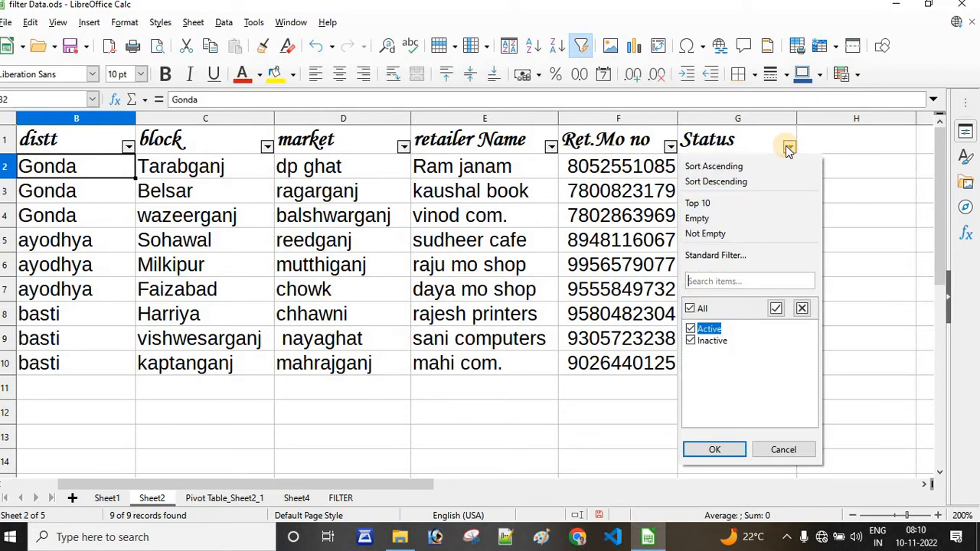
pyautogui.click(689, 309)
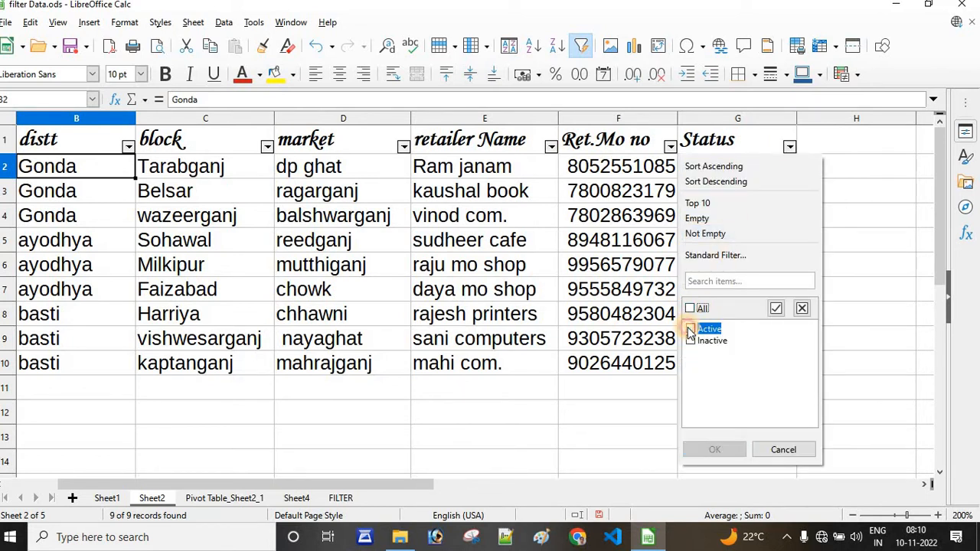
pyautogui.click(690, 331)
pyautogui.click(696, 448)
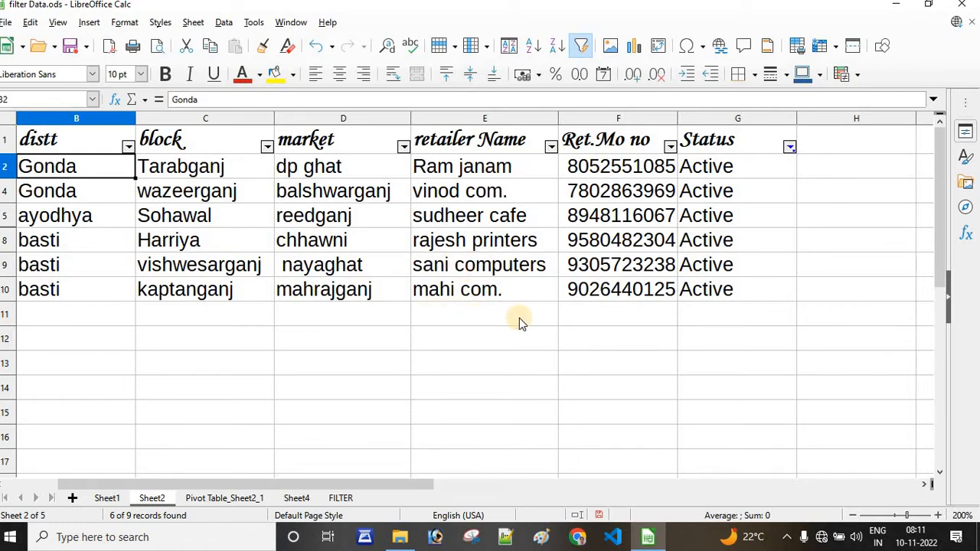
# Step: Change the Status column filter to show only the Inactive records
pyautogui.click(790, 146)
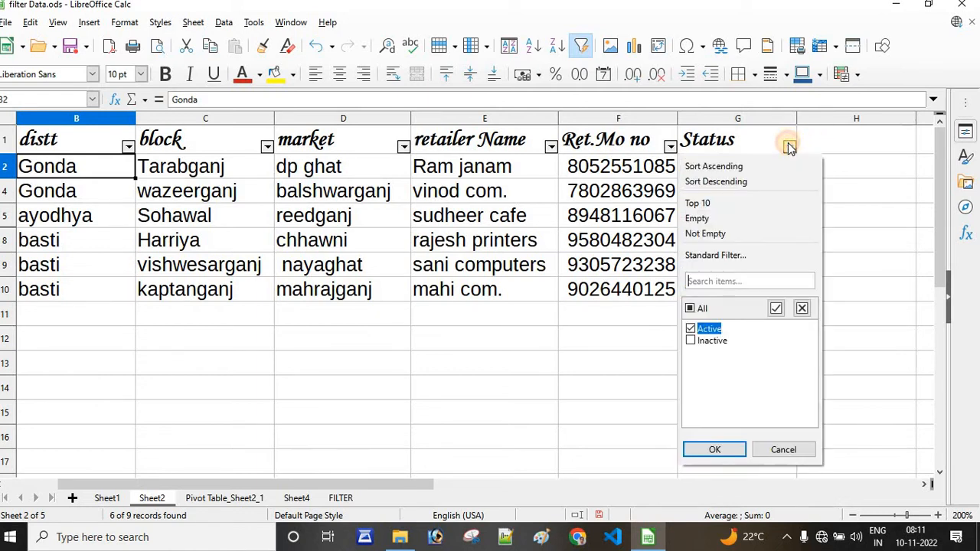
pyautogui.click(690, 307)
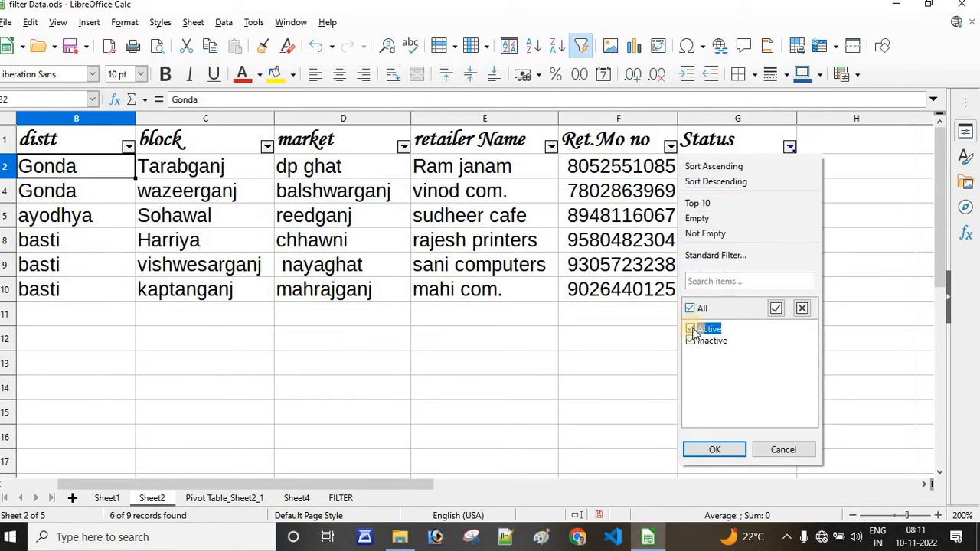
pyautogui.click(692, 342)
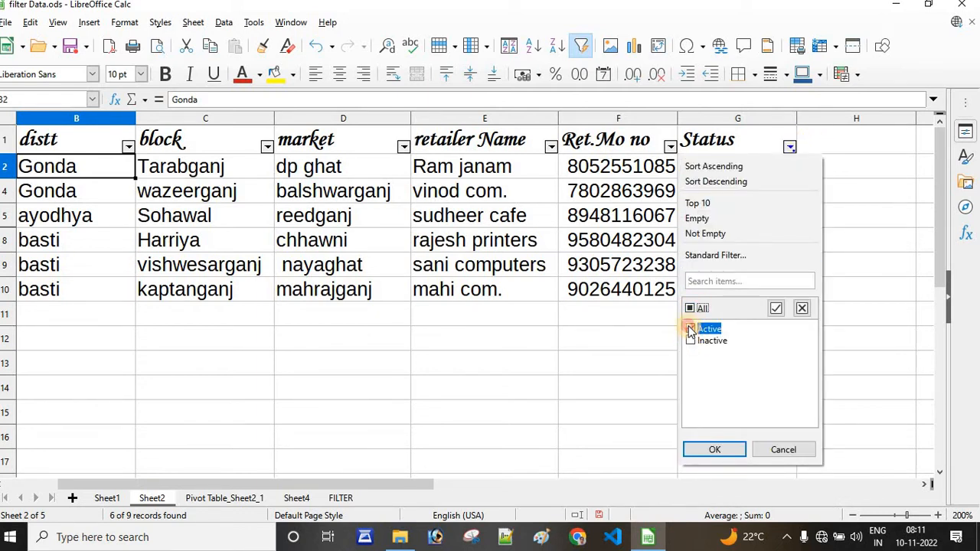
pyautogui.click(690, 328)
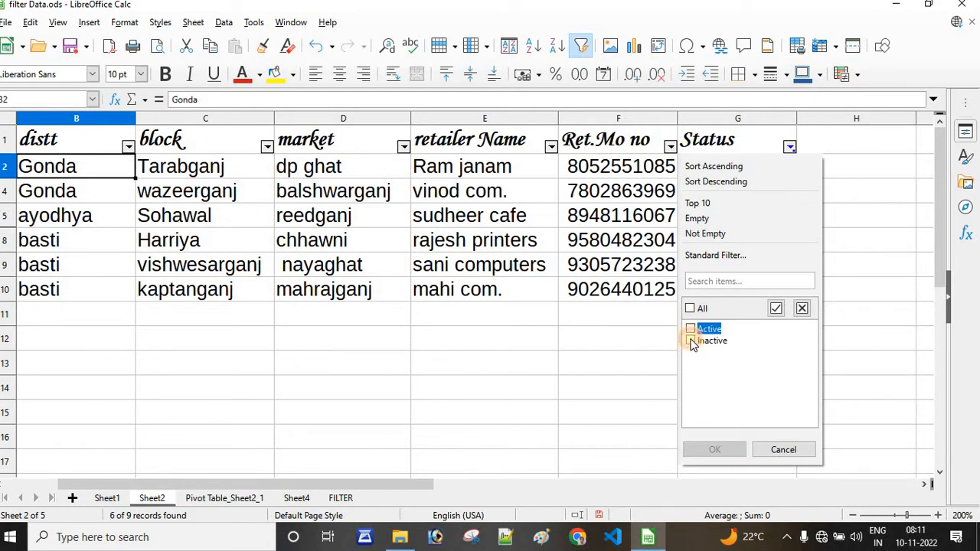
pyautogui.click(691, 341)
pyautogui.click(707, 448)
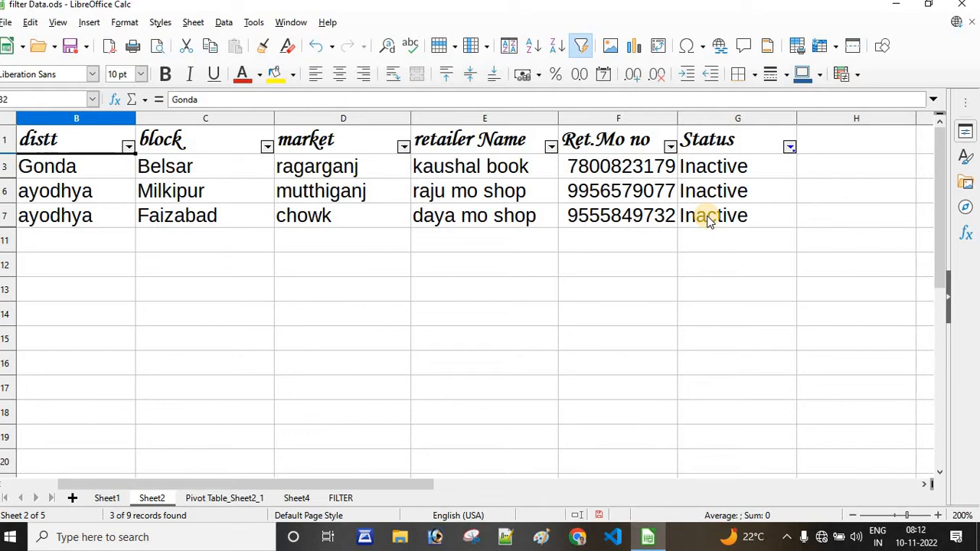
# Step: Reset the Status column filter to include both Active and Inactive records
pyautogui.click(788, 147)
pyautogui.click(691, 329)
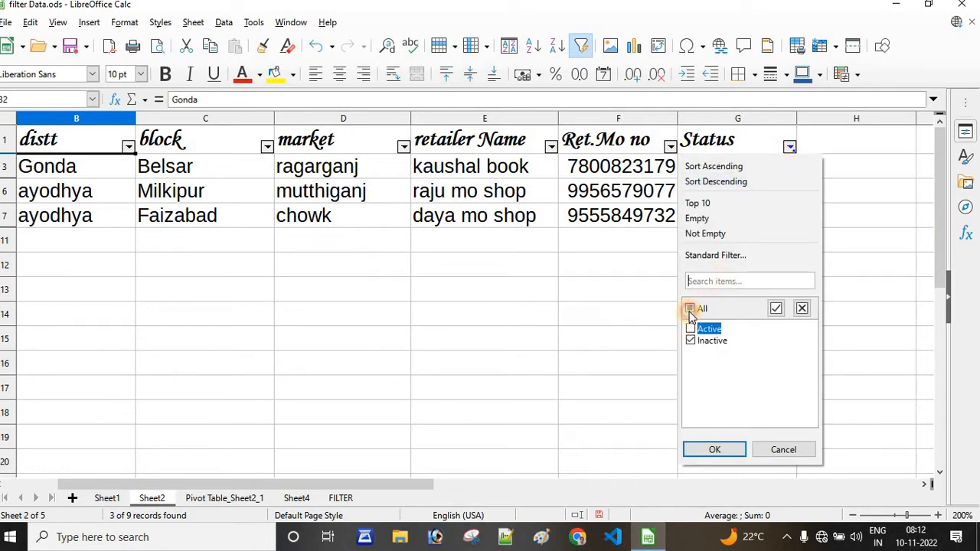
pyautogui.click(690, 309)
pyautogui.click(706, 449)
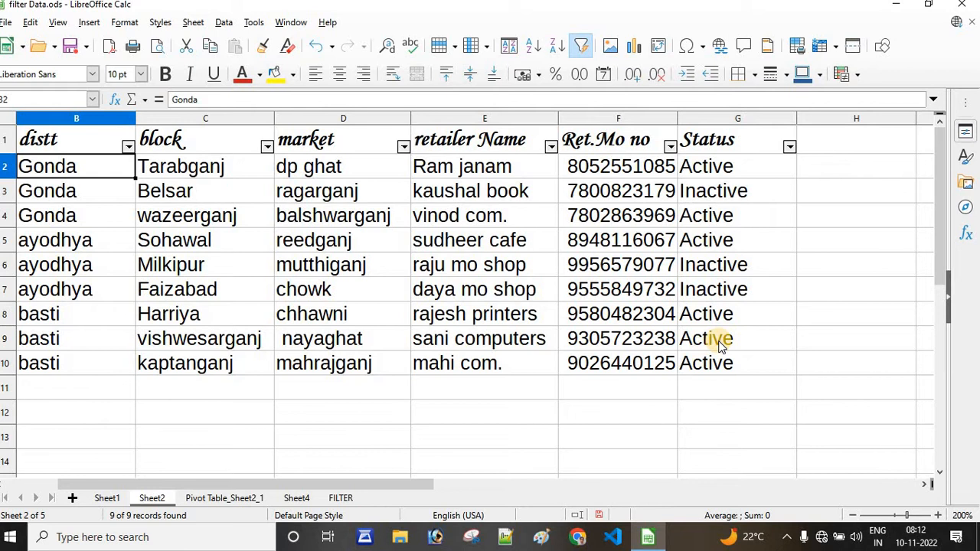
# Step: Filter the Status column again so that only the Active retailers are listed
pyautogui.click(789, 147)
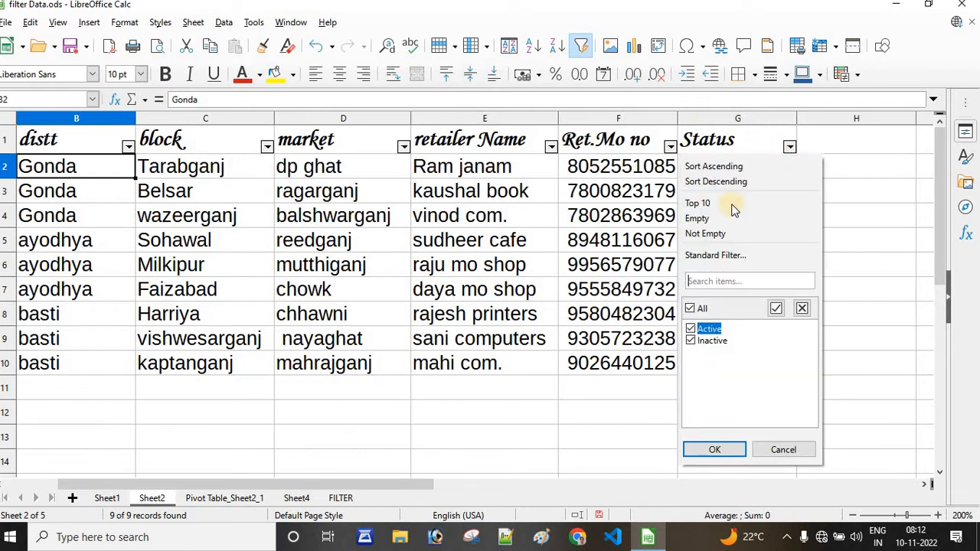
pyautogui.click(691, 310)
pyautogui.click(691, 329)
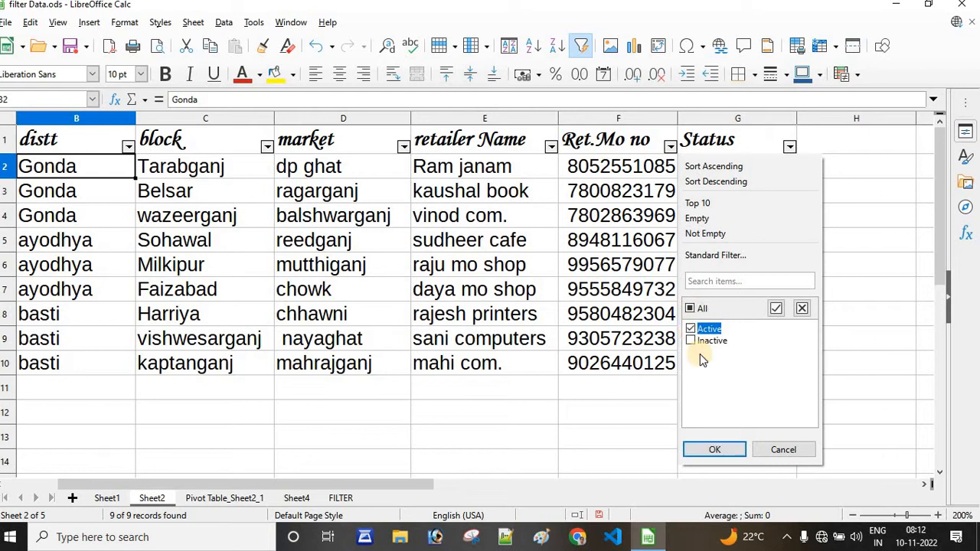
pyautogui.click(711, 450)
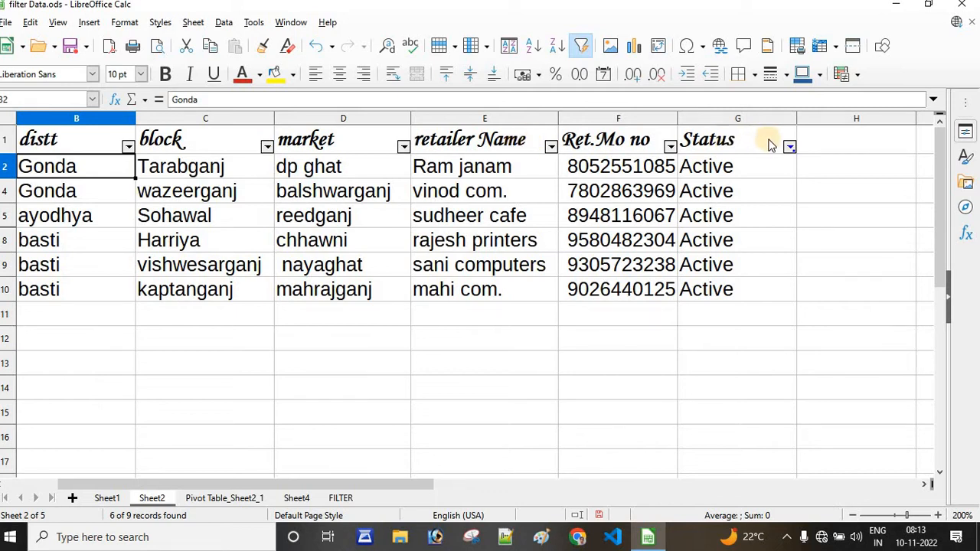
# Step: Clear the Active-only filter on the Status column so that all records are listed
pyautogui.click(795, 151)
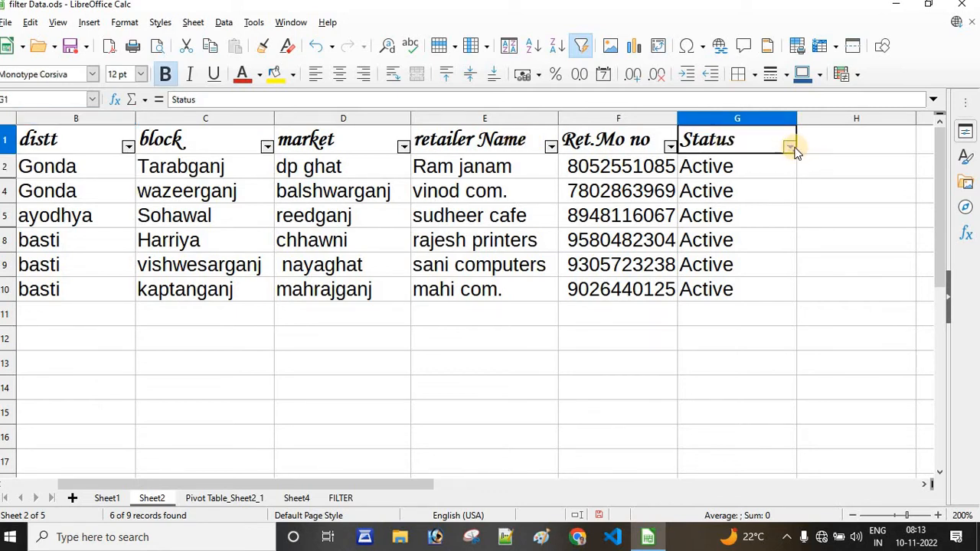
pyautogui.click(789, 146)
pyautogui.click(691, 309)
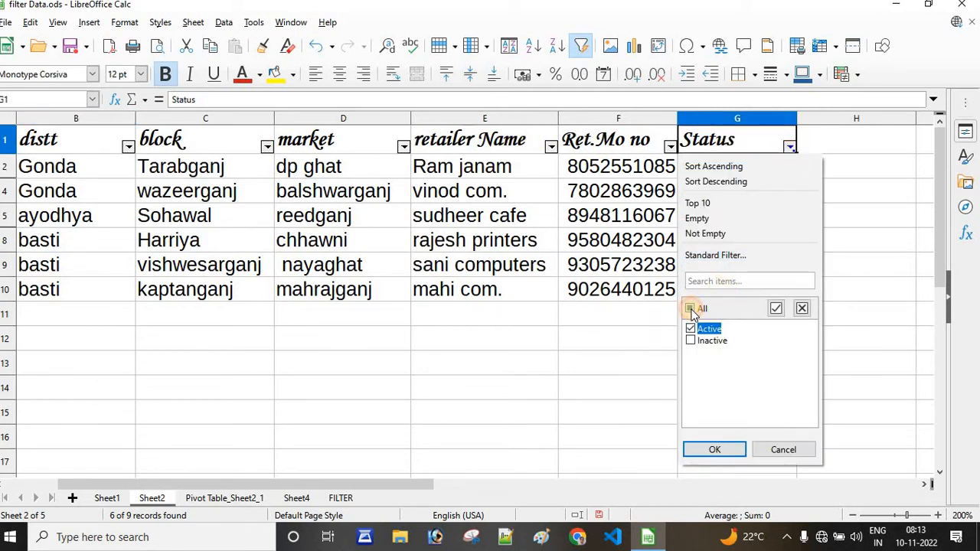
pyautogui.click(705, 449)
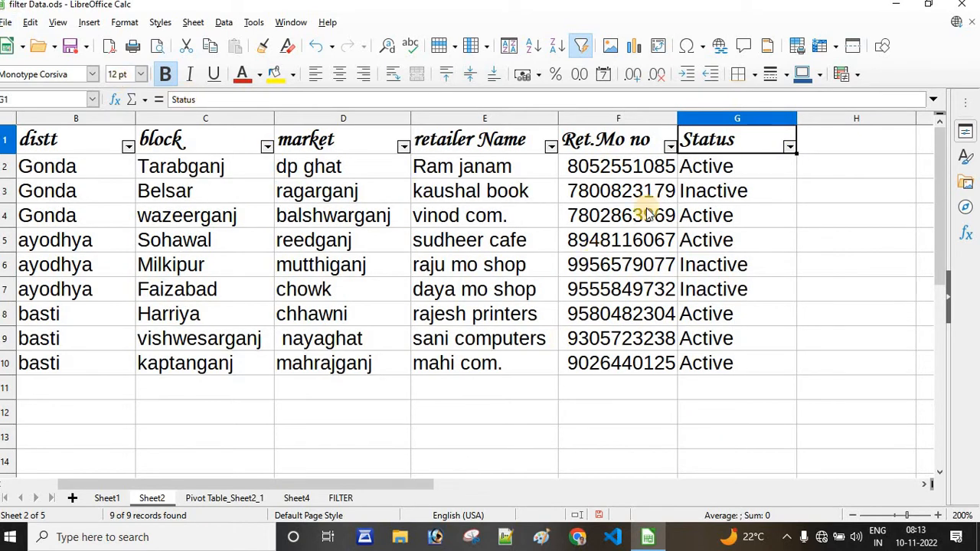
# Step: Exclude the Inactive records from the Status column, leaving only the Active ones for export
pyautogui.click(789, 150)
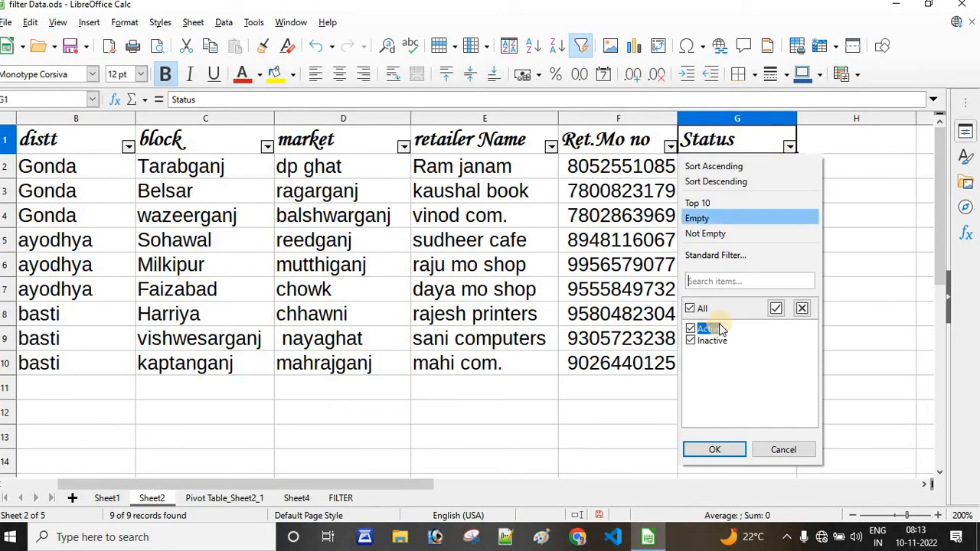
pyautogui.click(692, 341)
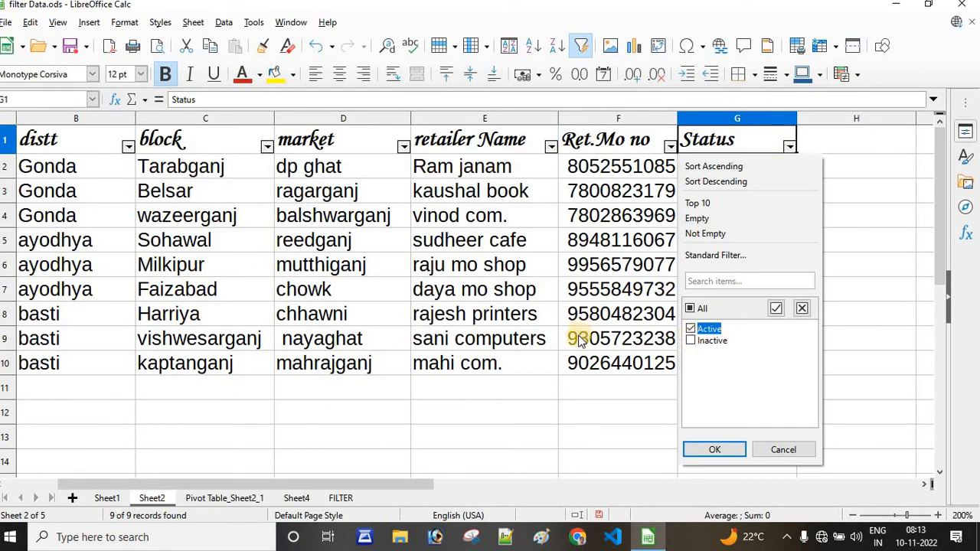
pyautogui.click(698, 451)
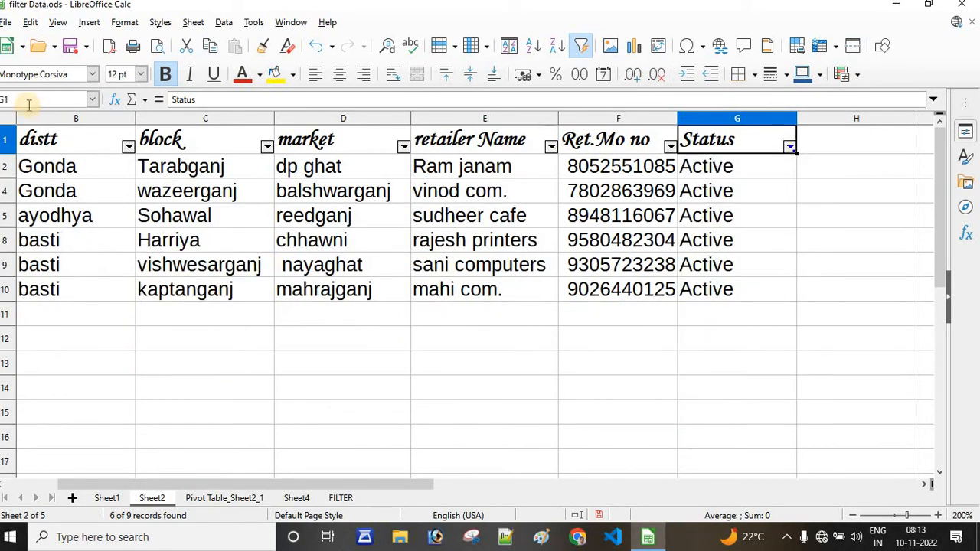
# Step: Export the filtered sheet as a PDF named filter Data_Active to the Desktop, keeping the selected-sheet range
pyautogui.click(6, 25)
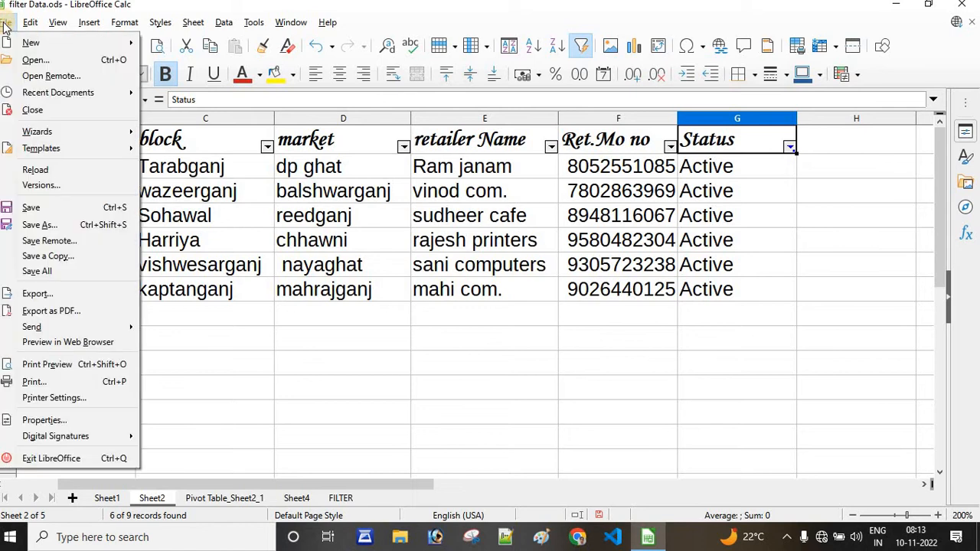
pyautogui.click(85, 314)
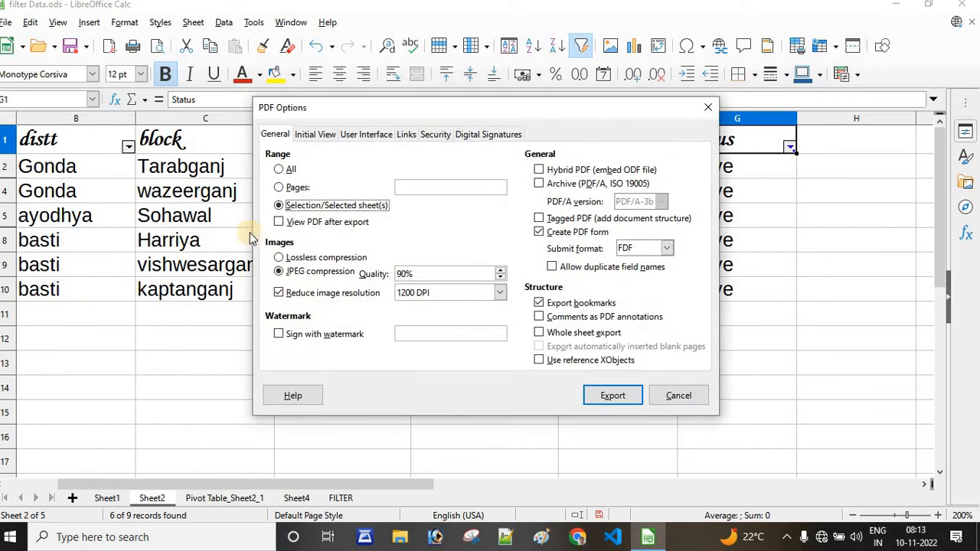
pyautogui.click(608, 398)
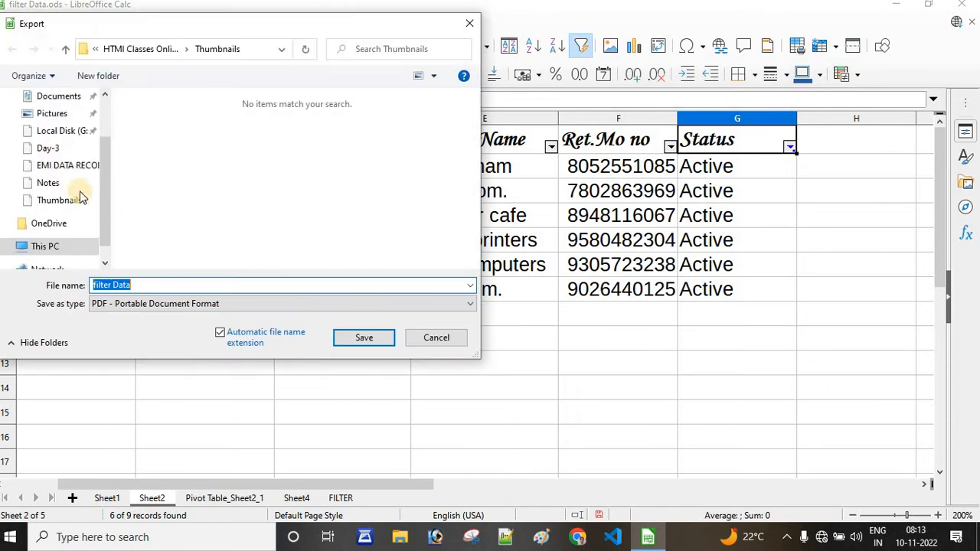
pyautogui.click(104, 127)
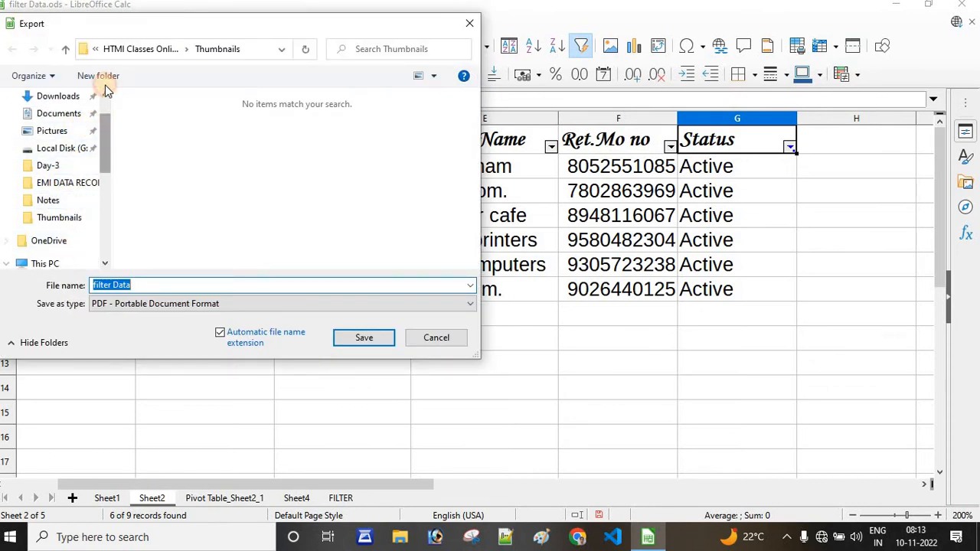
pyautogui.scroll(1, 69, 107)
pyautogui.click(53, 125)
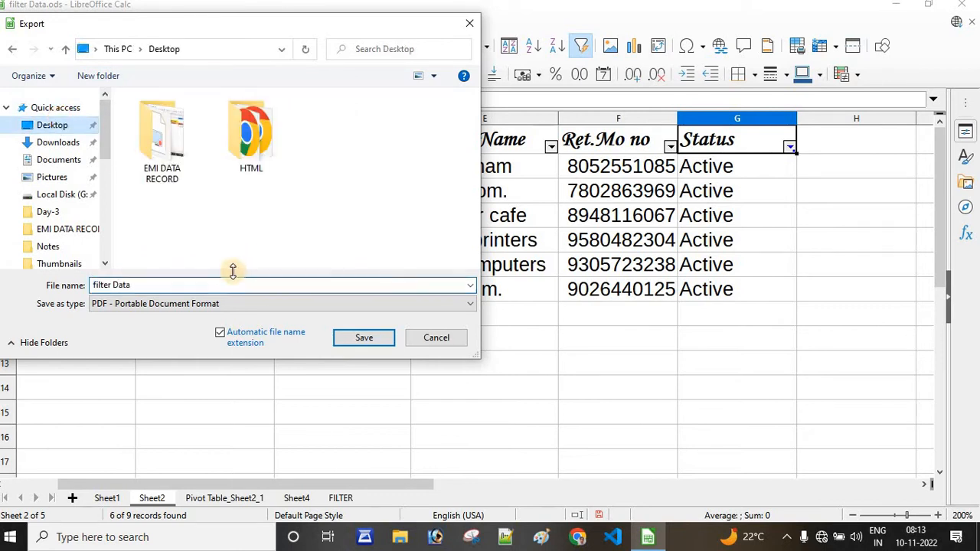
pyautogui.click(232, 278)
pyautogui.click(234, 279)
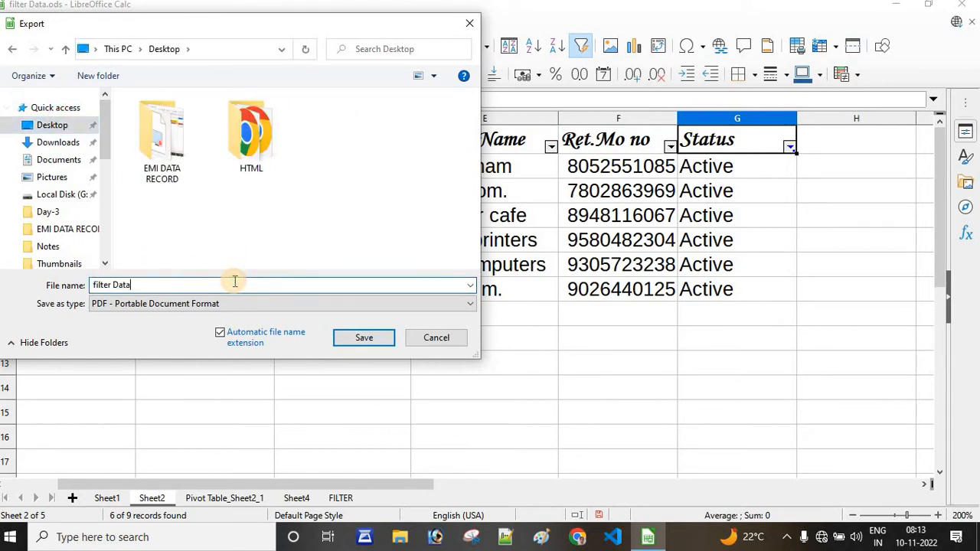
pyautogui.write('_Active')
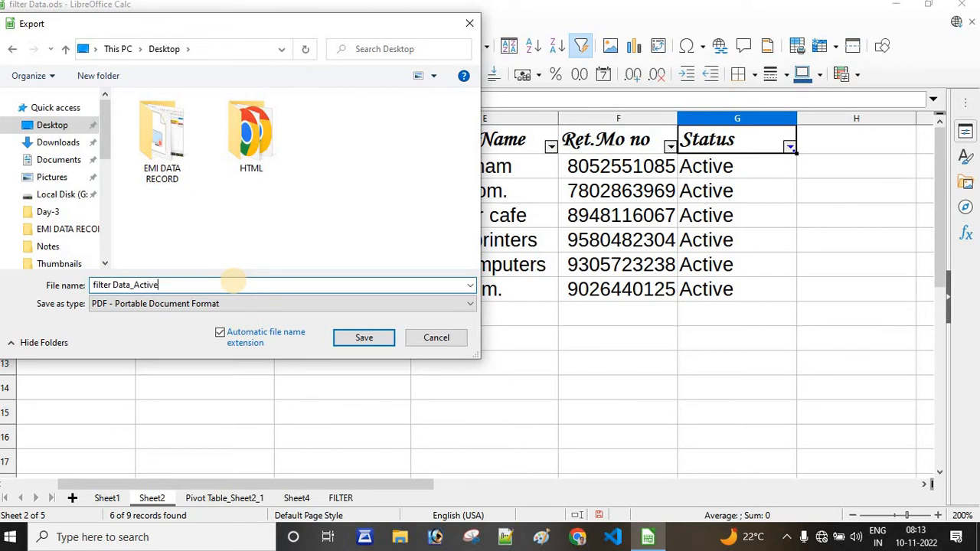
pyautogui.click(365, 340)
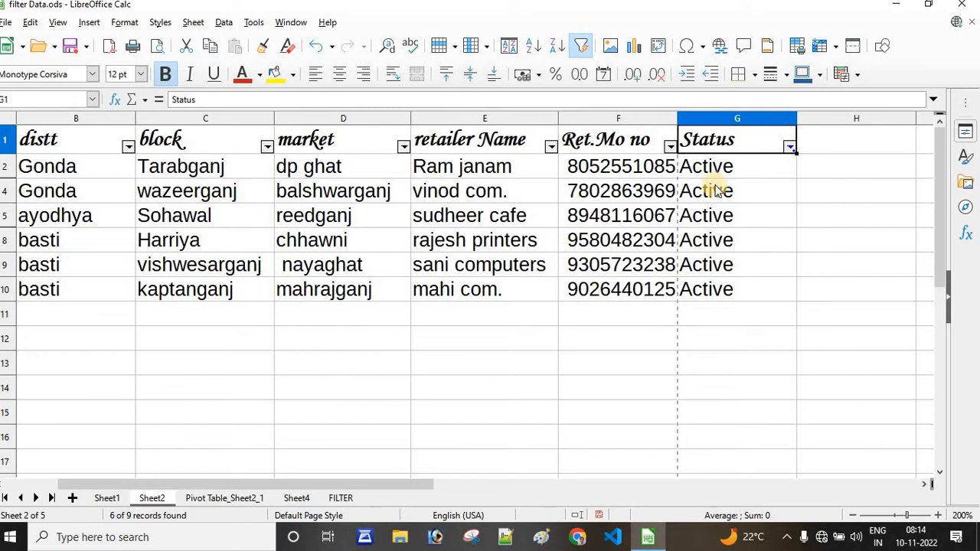
# Step: Switch the Status column filter from Active to only the Inactive records
pyautogui.click(790, 147)
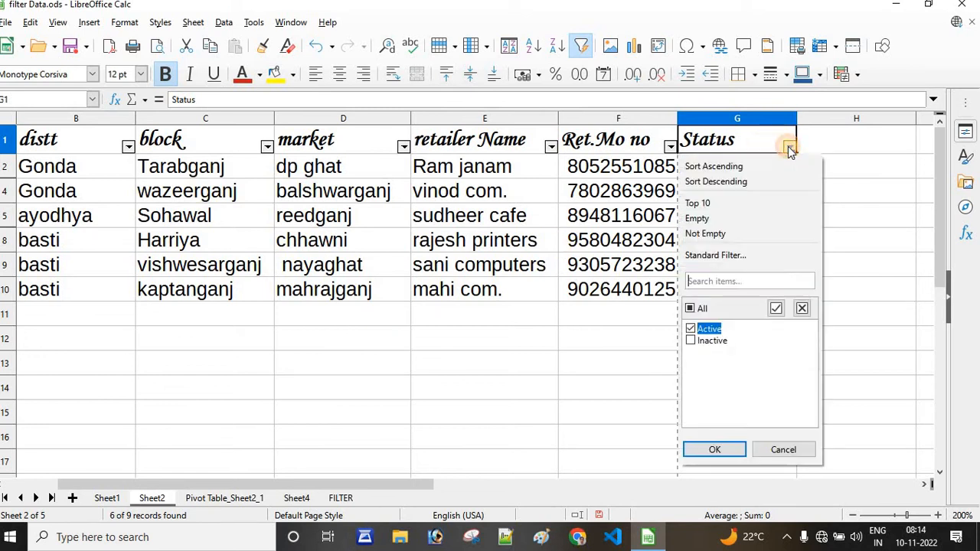
pyautogui.click(692, 309)
pyautogui.click(691, 330)
pyautogui.click(708, 450)
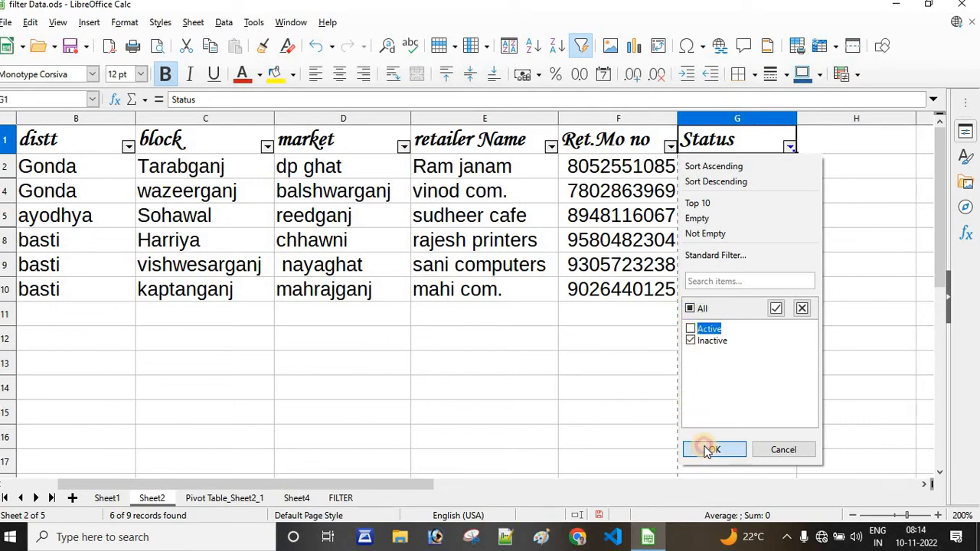
# Step: Export the Inactive-only filtered sheet as a PDF named filter Data_inactive to the Desktop, keeping the existing PDF options
pyautogui.click(7, 26)
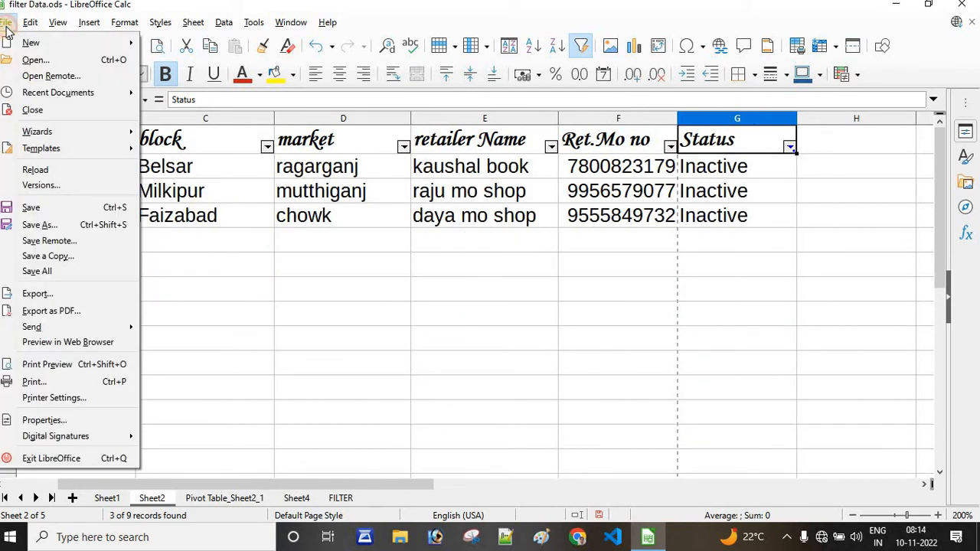
pyautogui.click(79, 313)
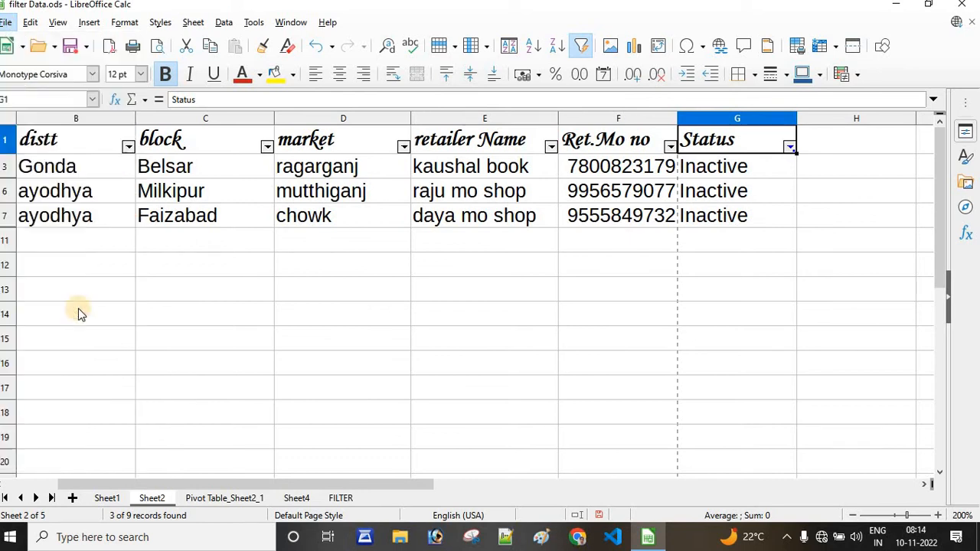
pyautogui.click(601, 396)
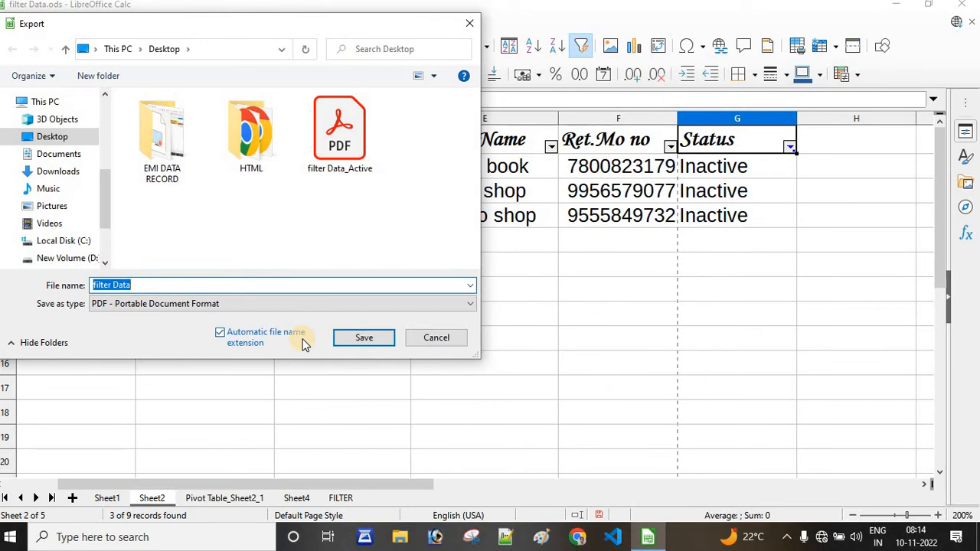
pyautogui.press('Right')
pyautogui.write('_in')
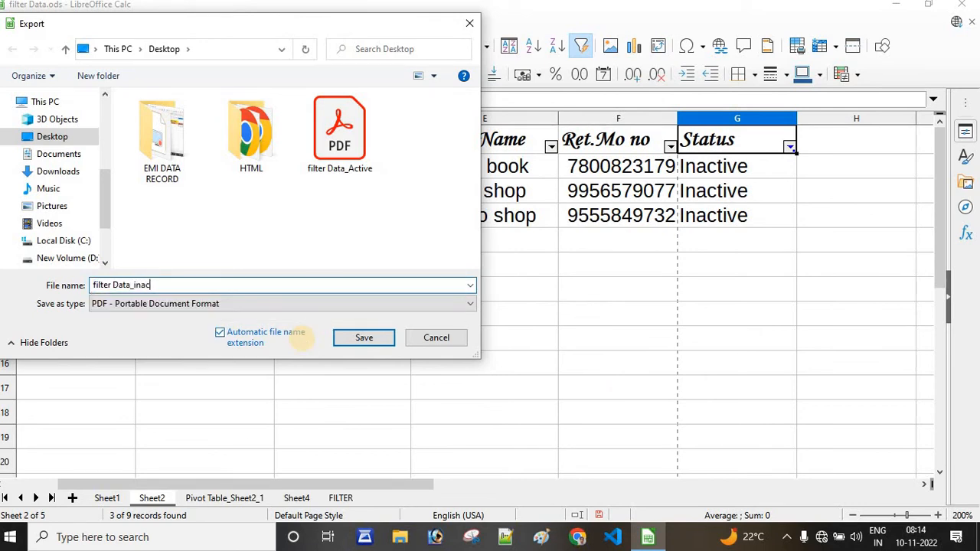
pyautogui.write('active')
pyautogui.click(372, 344)
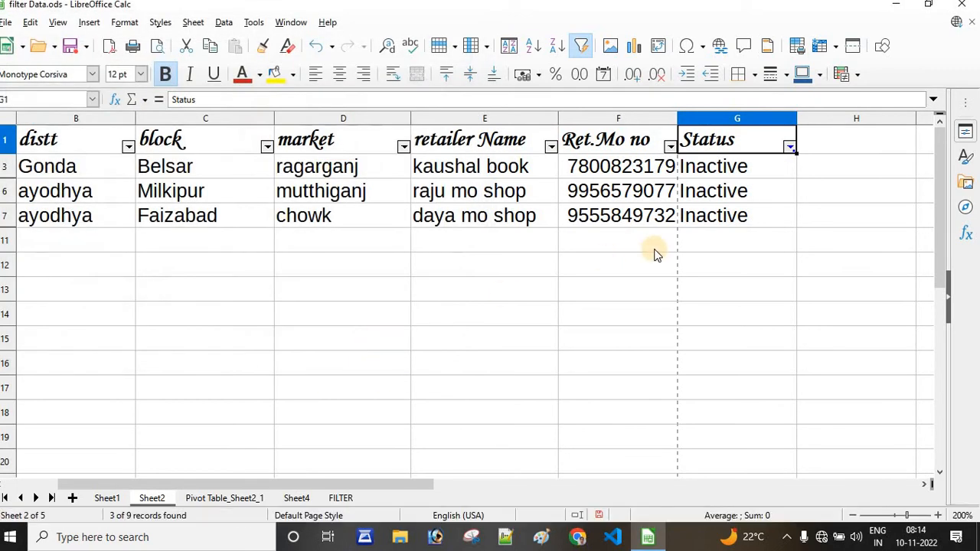
# Step: Open the filter Data_Active PDF from the Desktop in Acrobat Reader and examine how the table columns are split across its pages
pyautogui.click(892, 9)
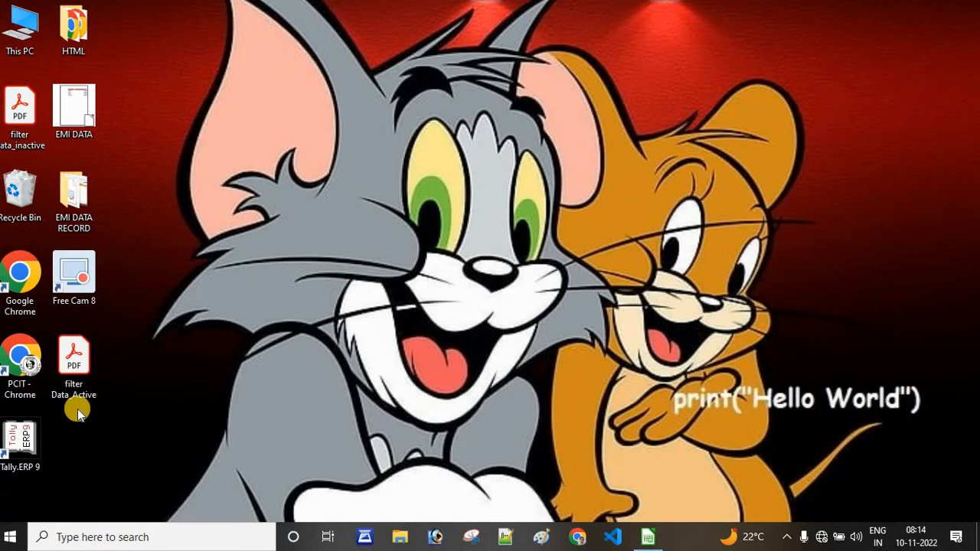
pyautogui.click(91, 366)
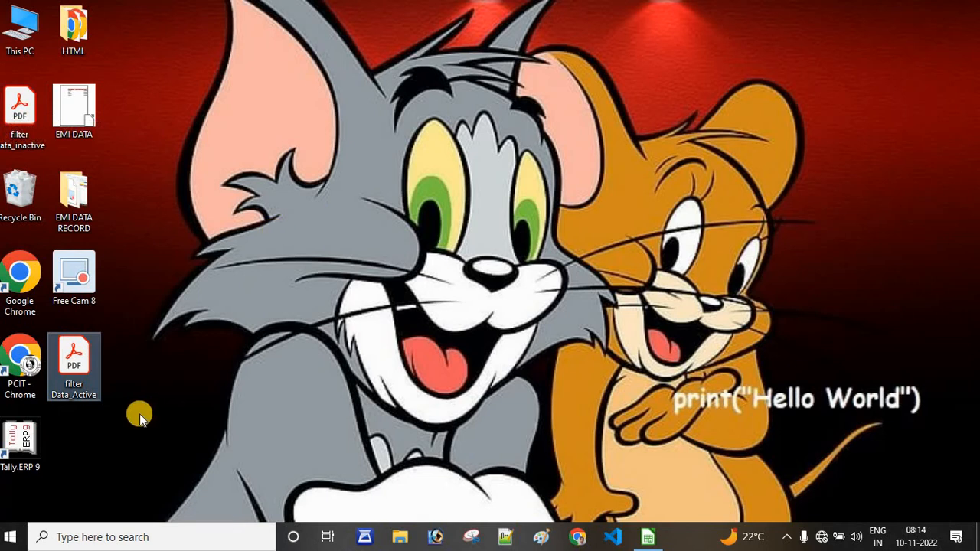
pyautogui.doubleClick(72, 354)
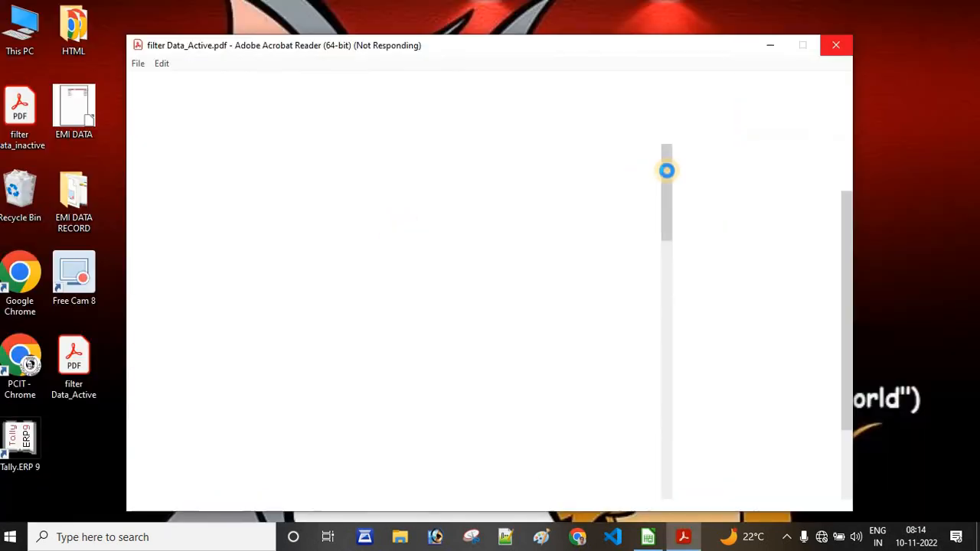
pyautogui.click(800, 46)
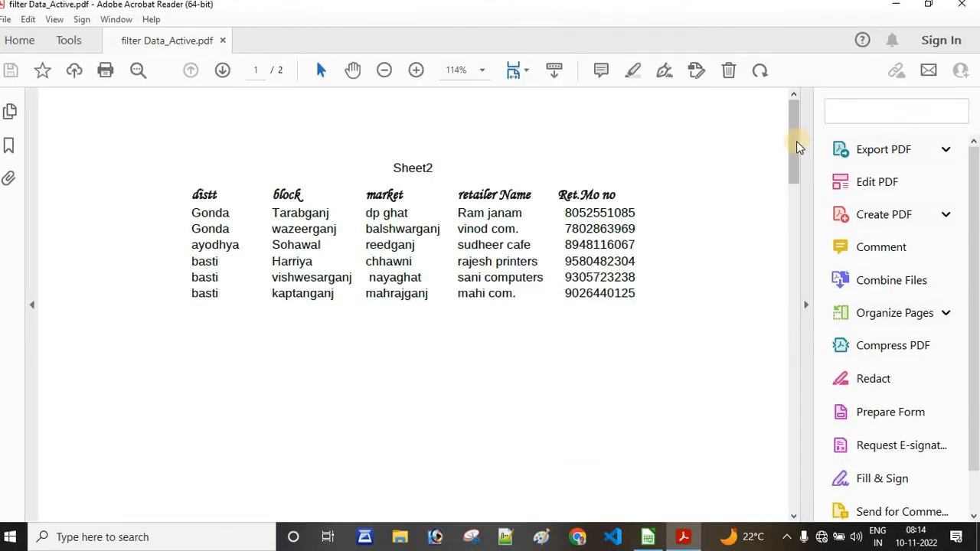
pyautogui.moveTo(796, 141); pyautogui.dragTo(783, 109)
pyautogui.click(605, 200)
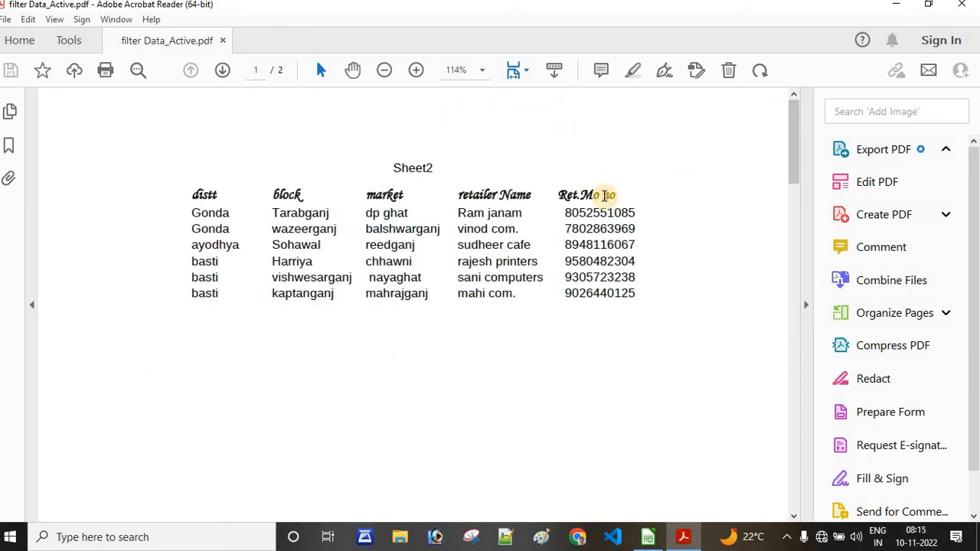
pyautogui.moveTo(796, 162); pyautogui.dragTo(798, 166)
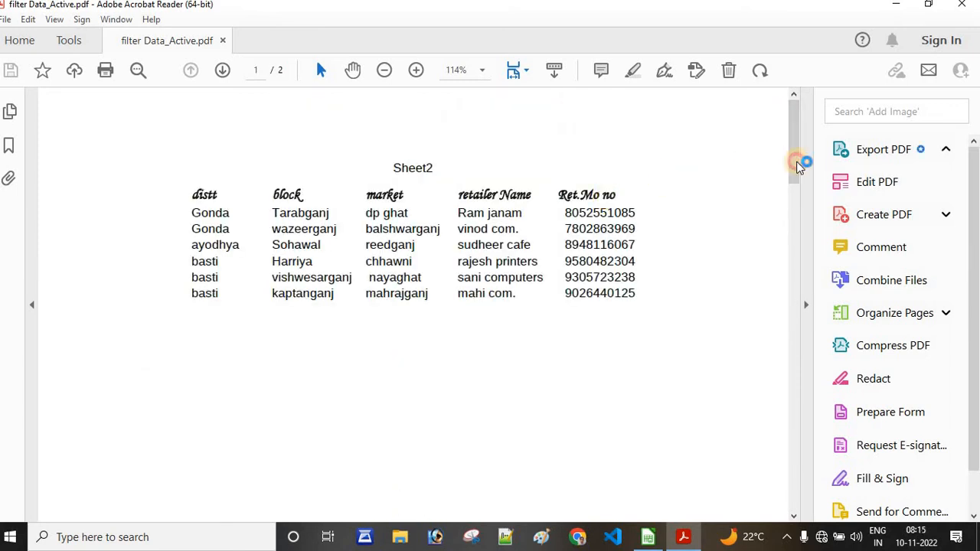
pyautogui.click(795, 285)
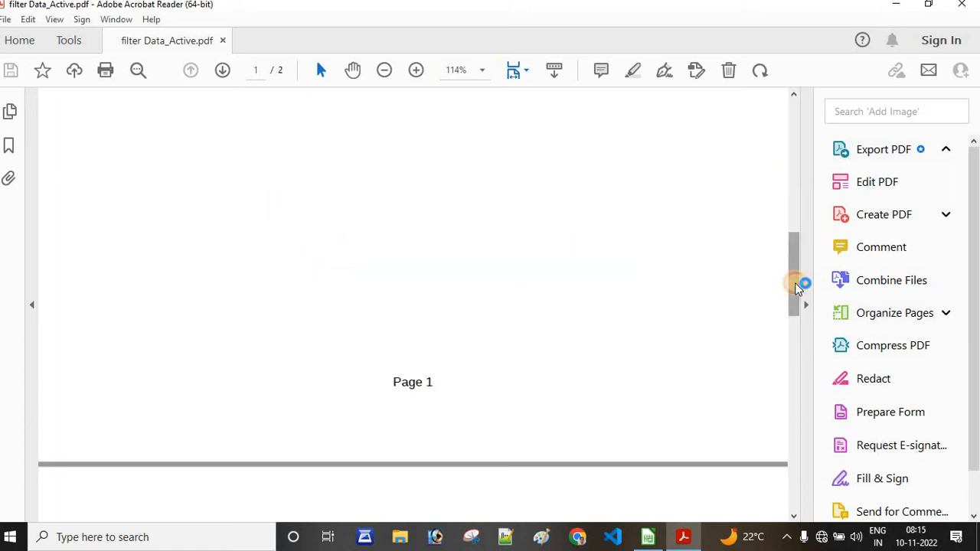
pyautogui.click(797, 350)
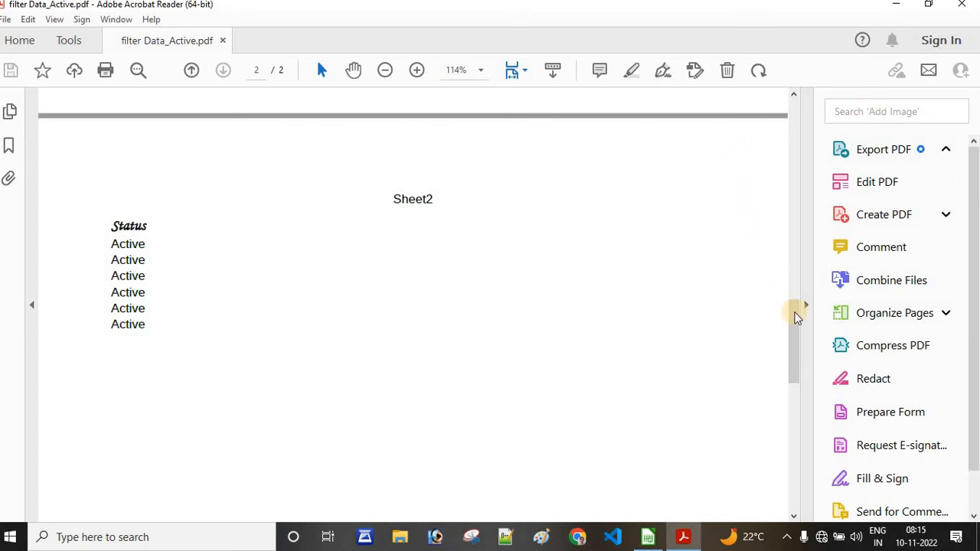
pyautogui.click(791, 234)
pyautogui.moveTo(789, 230); pyautogui.dragTo(796, 146)
pyautogui.moveTo(793, 135); pyautogui.dragTo(793, 128)
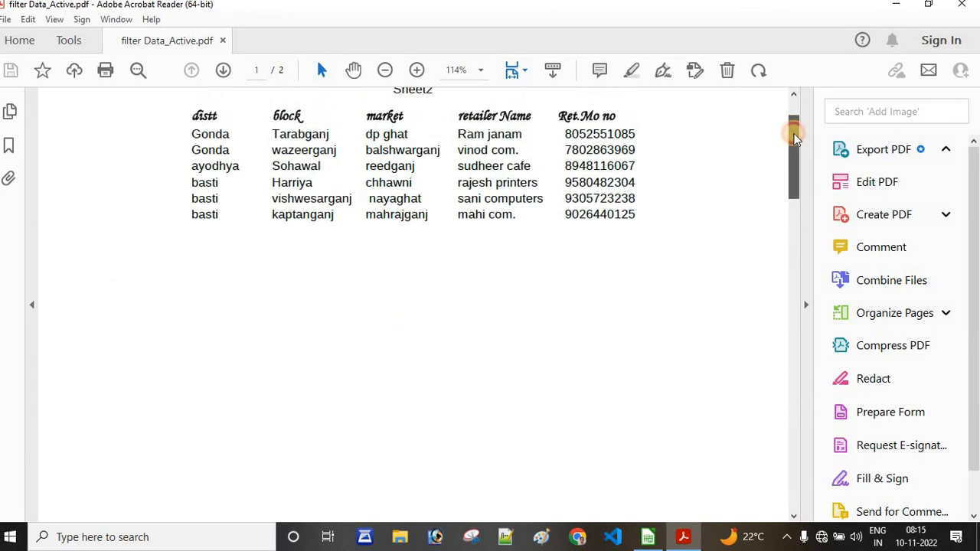
# Step: Switch back to LibreOffice Calc and narrow the distt, block, market and Status columns so the table fits within the page-break line
pyautogui.click(647, 537)
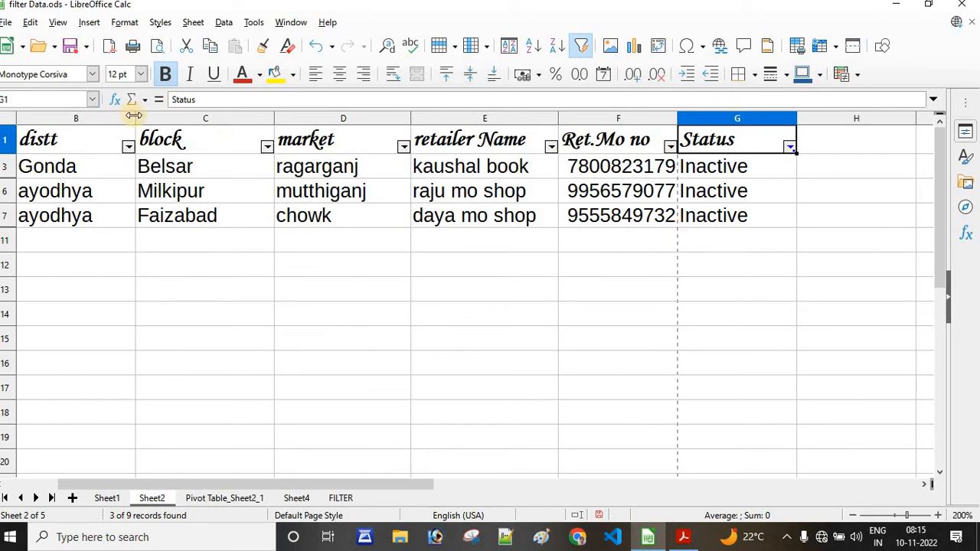
pyautogui.moveTo(134, 114); pyautogui.dragTo(94, 120)
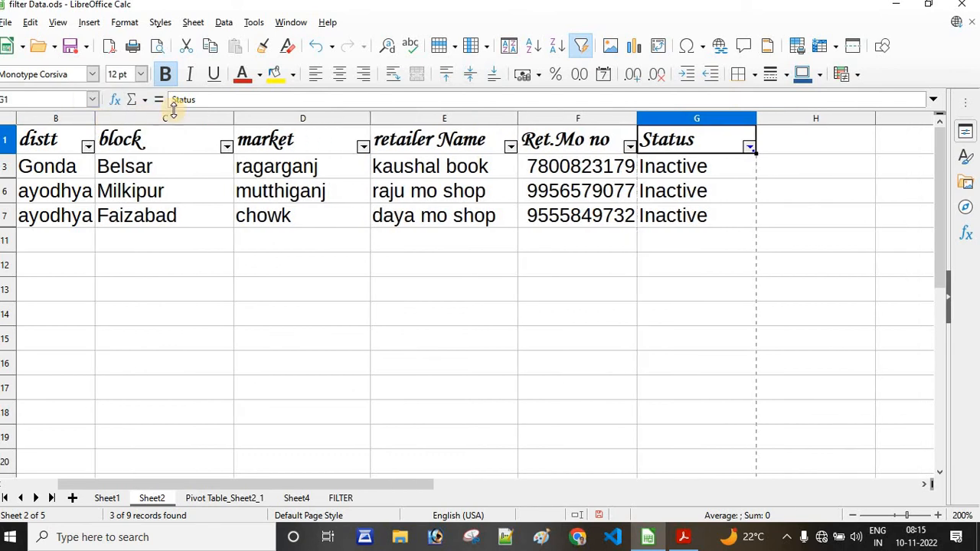
pyautogui.moveTo(233, 116); pyautogui.dragTo(191, 130)
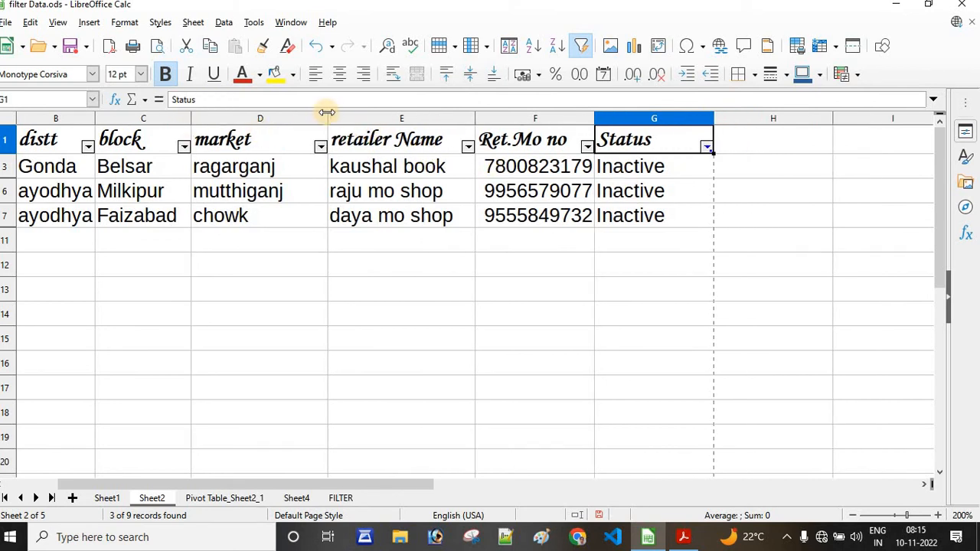
pyautogui.moveTo(327, 113); pyautogui.dragTo(305, 121)
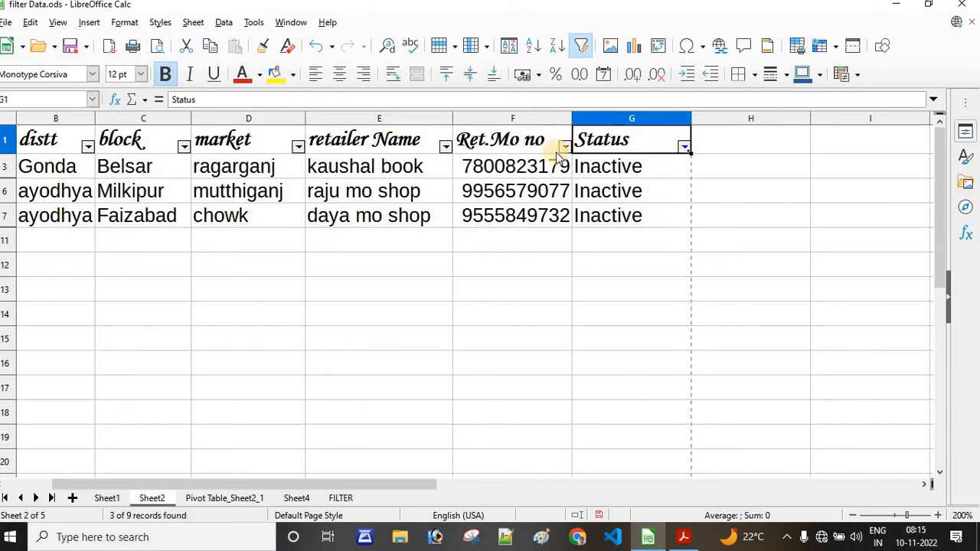
pyautogui.moveTo(690, 120); pyautogui.dragTo(677, 121)
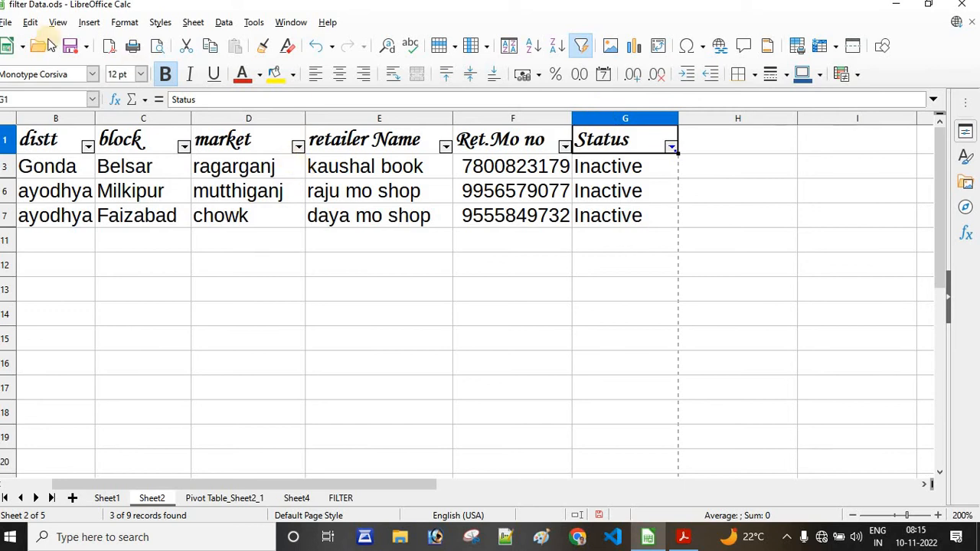
# Step: Export the resized sheet as a PDF to the Desktop with the selected-sheet range, replacing the existing filter Data_inactive.pdf
pyautogui.click(7, 22)
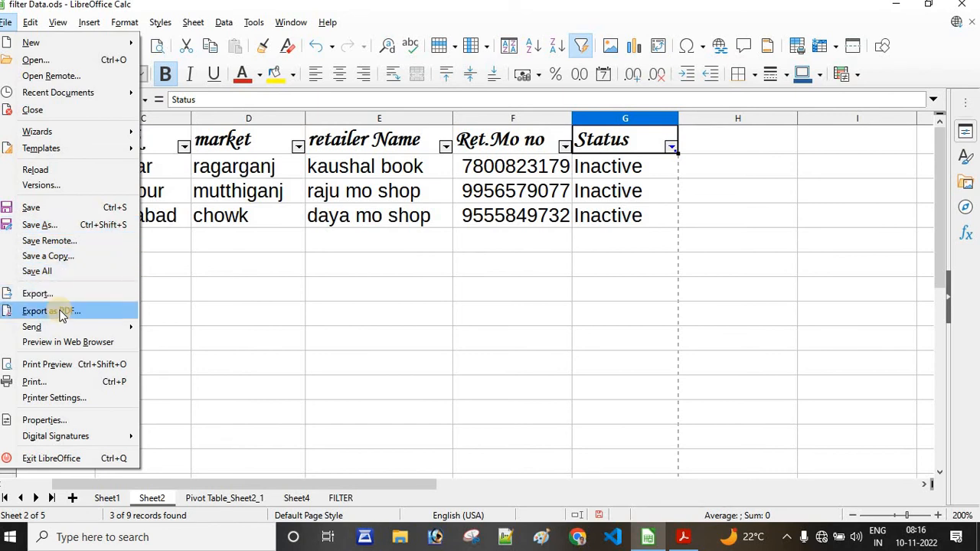
pyautogui.click(61, 314)
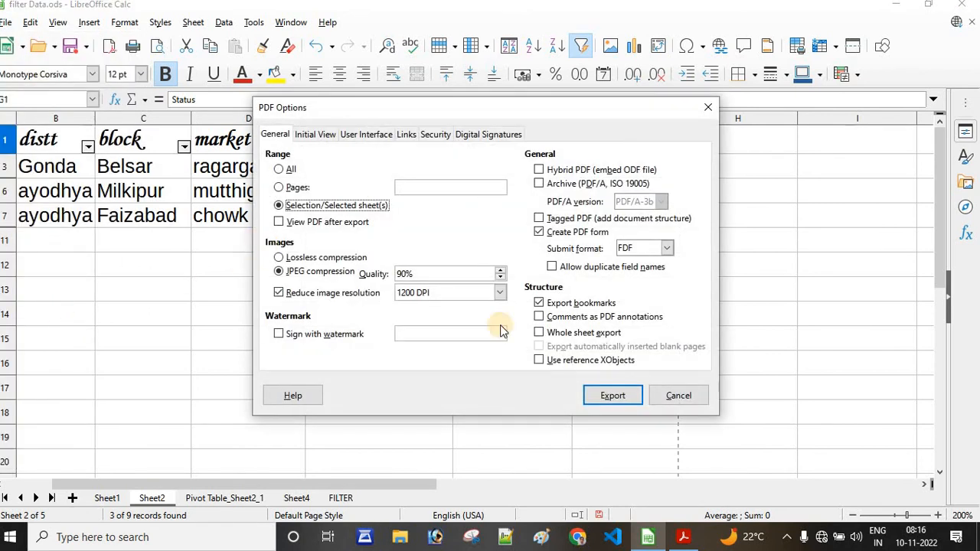
pyautogui.click(617, 395)
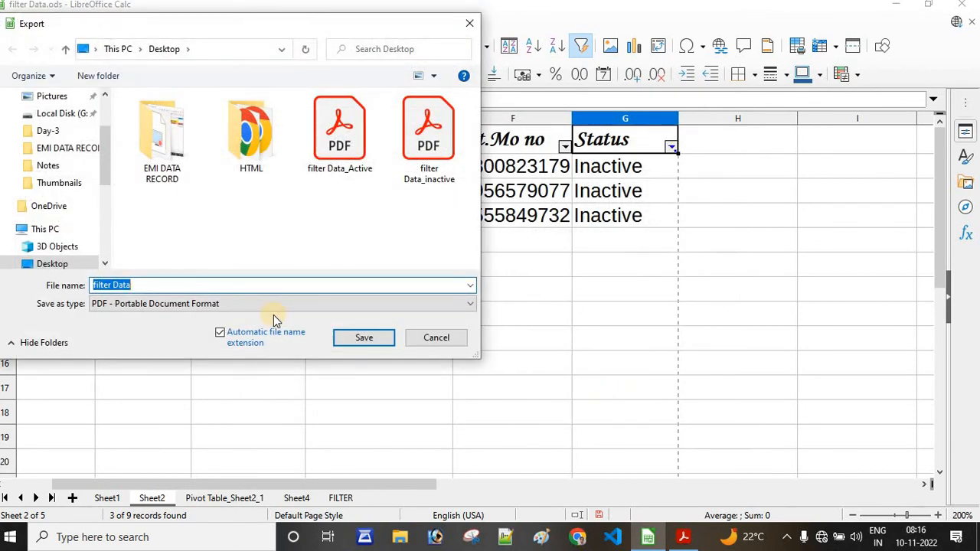
pyautogui.press('End')
pyautogui.write(')')
pyautogui.press('BackSpace')
pyautogui.write('_')
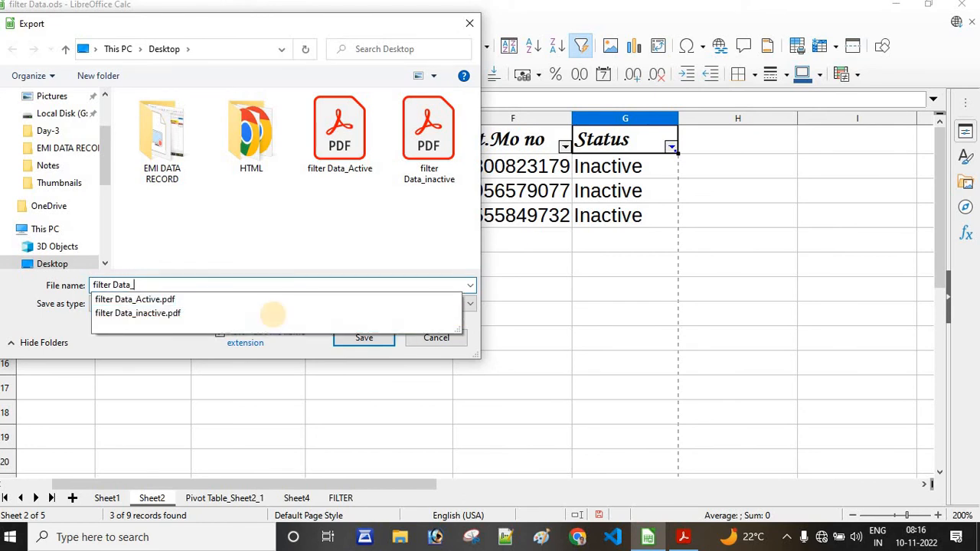
pyautogui.click(273, 313)
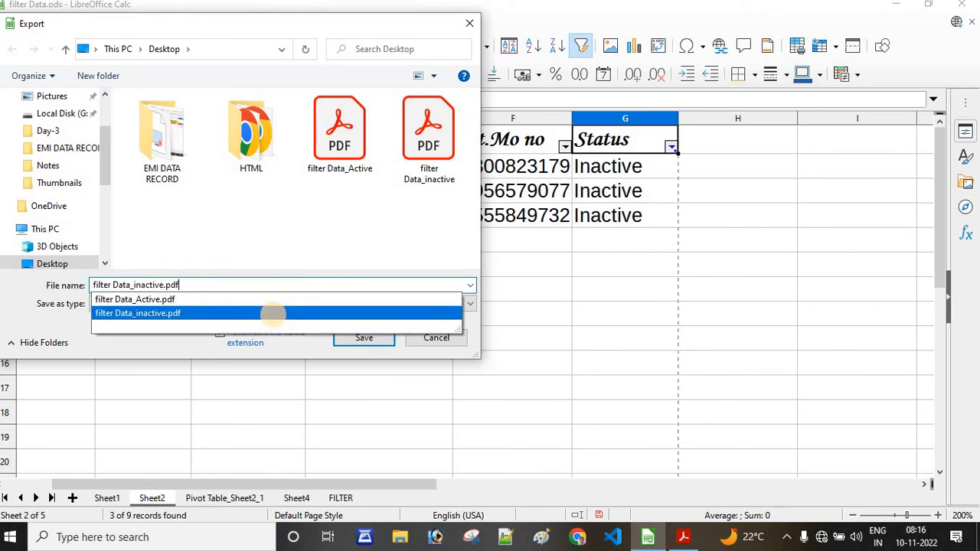
pyautogui.press('Return')
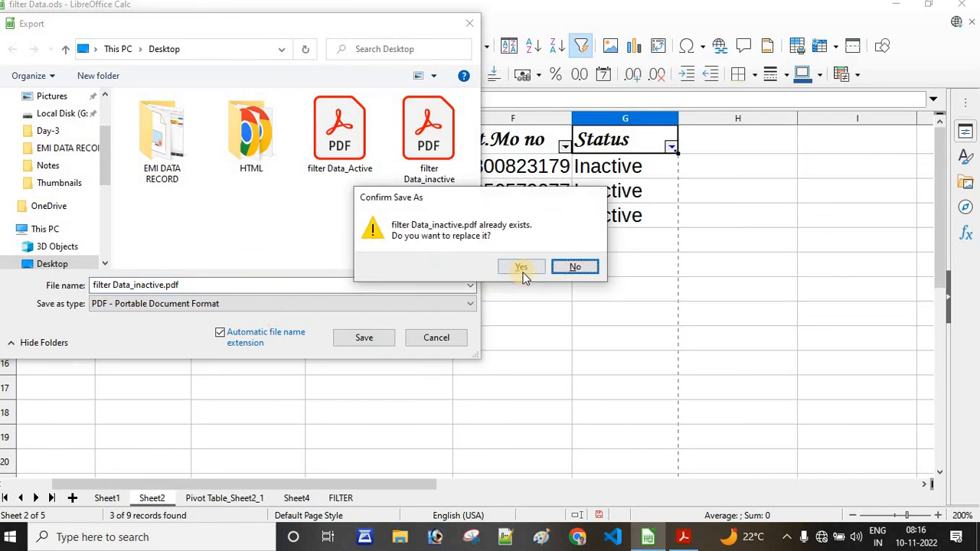
pyautogui.click(523, 272)
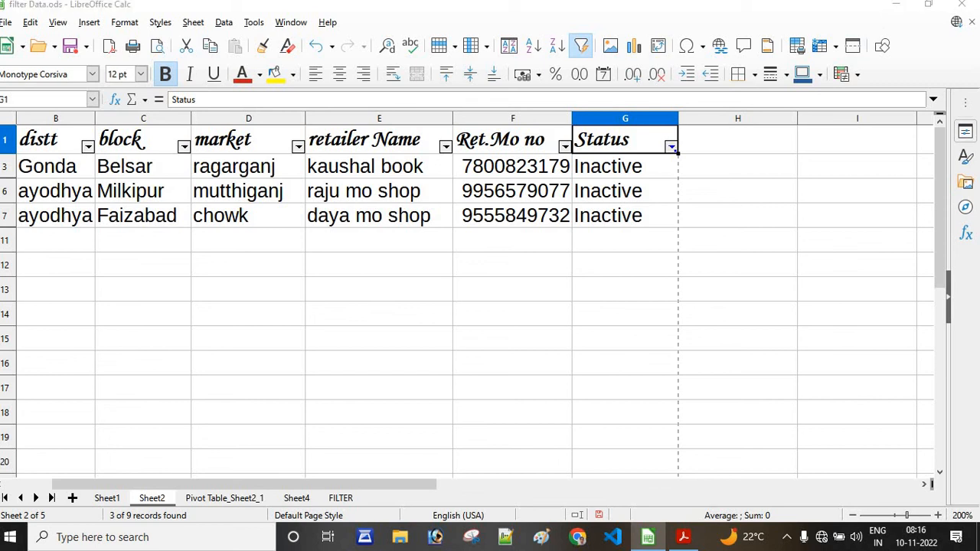
# Step: Open the filter Data_inactive PDF from the Desktop to check its page layout, and return to the sheet in LibreOffice Calc
pyautogui.click(897, 13)
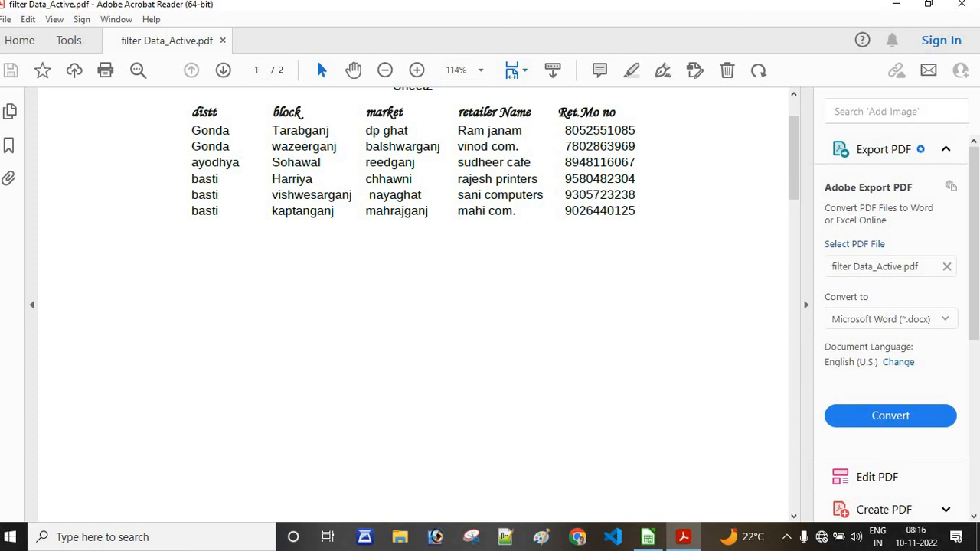
pyautogui.click(961, 4)
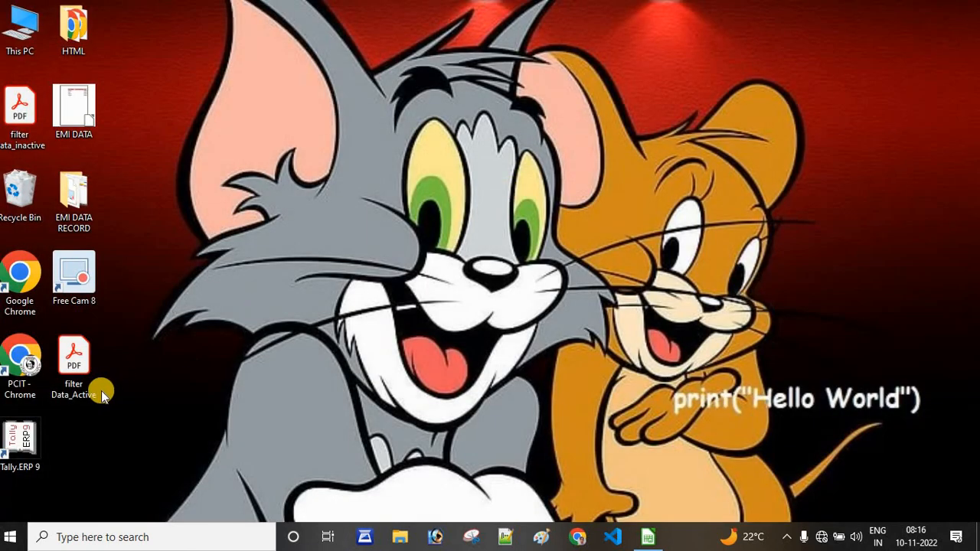
pyautogui.click(13, 129)
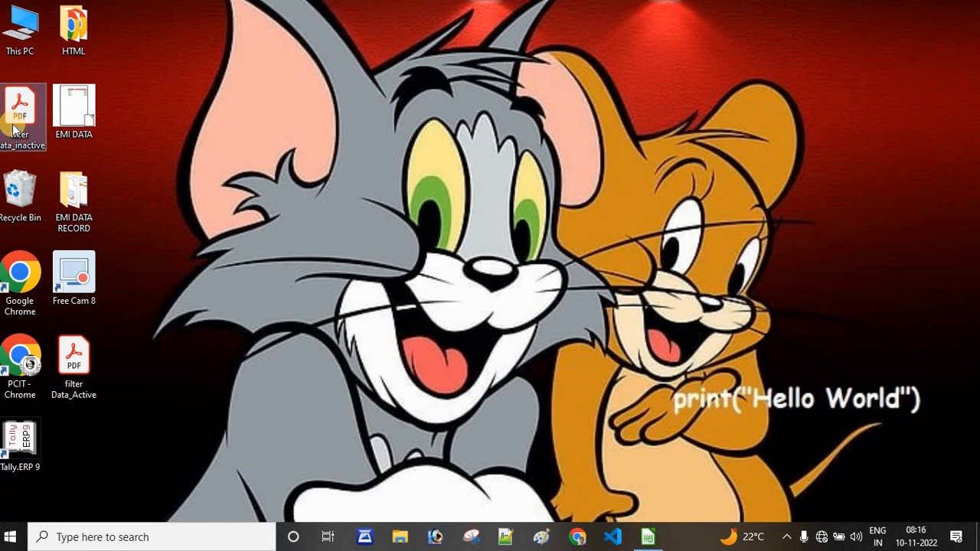
pyautogui.doubleClick(13, 129)
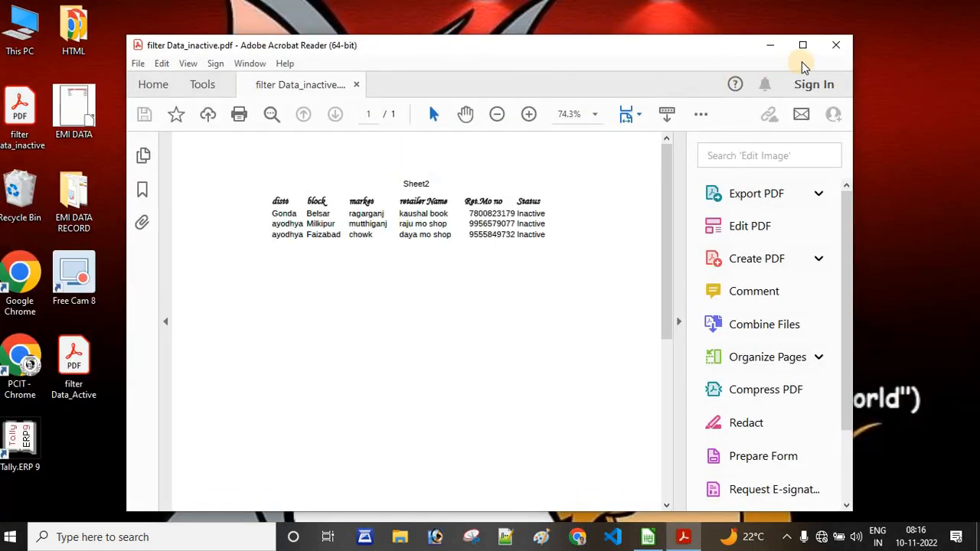
pyautogui.click(802, 48)
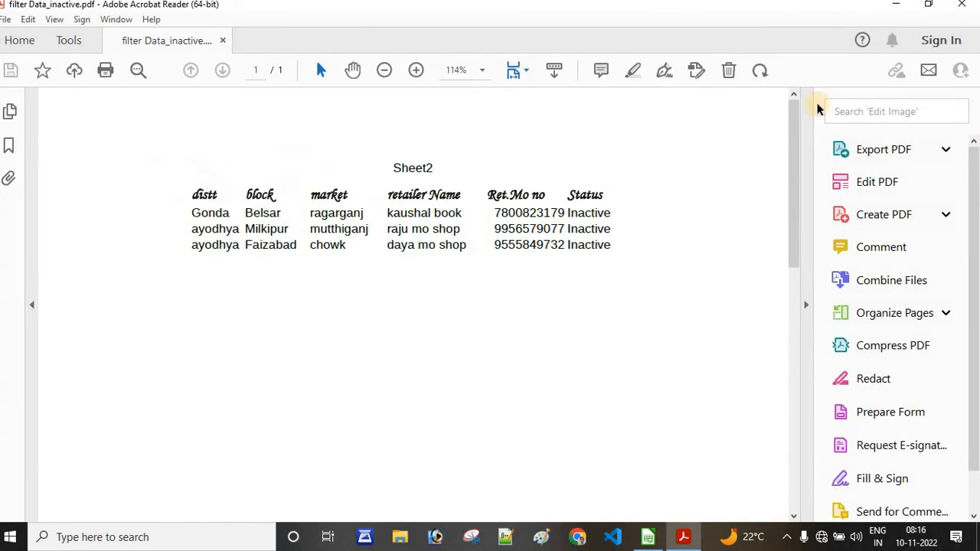
pyautogui.moveTo(794, 171); pyautogui.dragTo(791, 74)
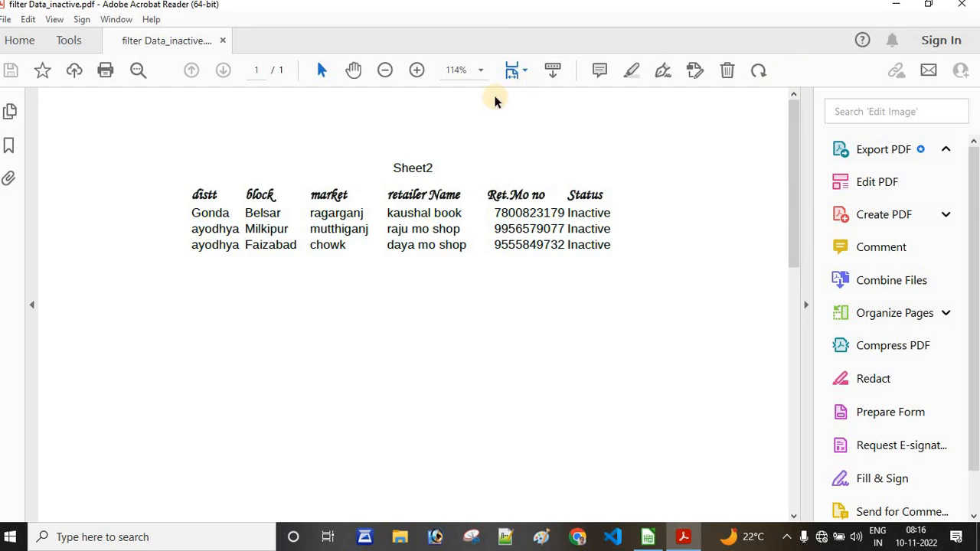
pyautogui.click(651, 536)
pyautogui.click(406, 316)
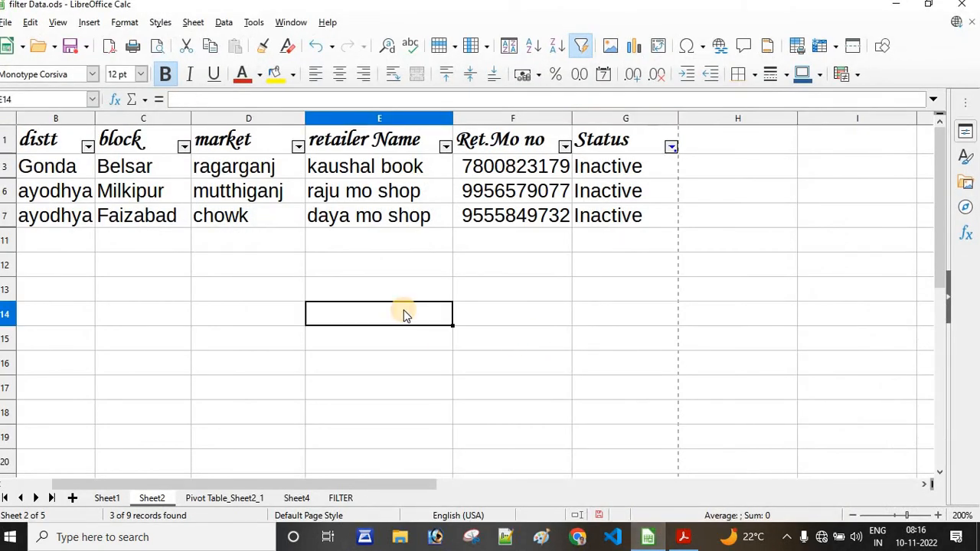